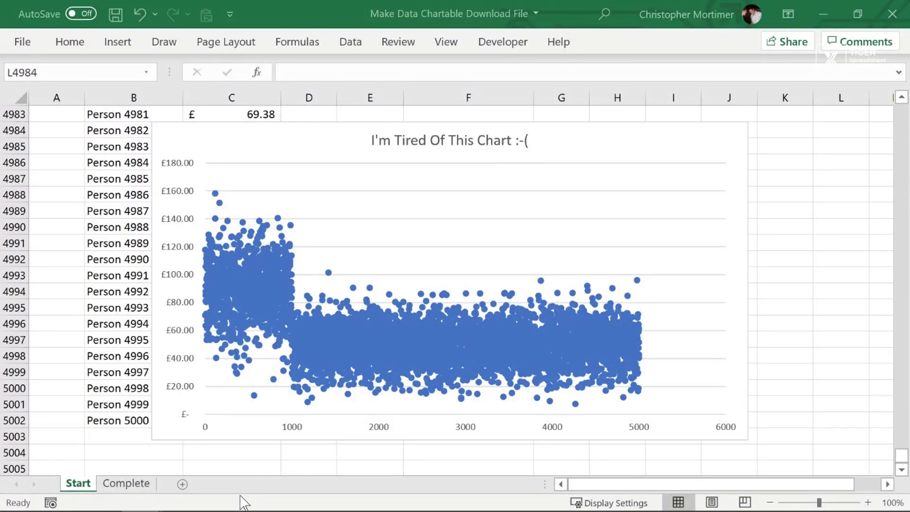
Show the finished 'Salary Data By Category' column chart on the Complete sheet.
left_click(126, 483)
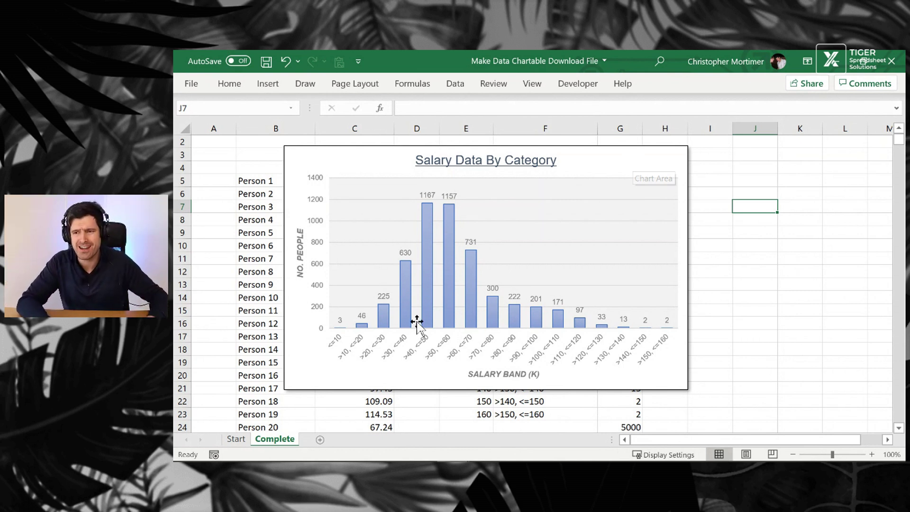
Delete the salary scatter chart from the Start sheet.
left_click(235, 440)
left_click(263, 231)
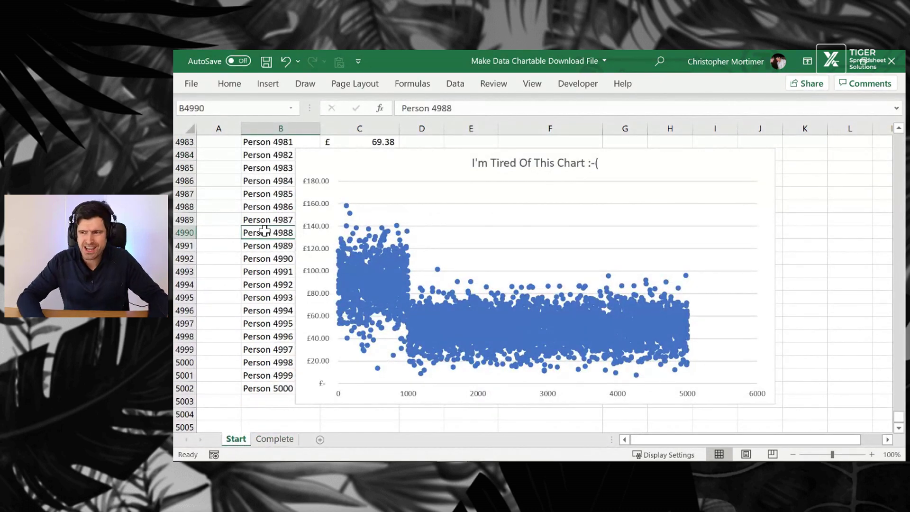
left_click(717, 169)
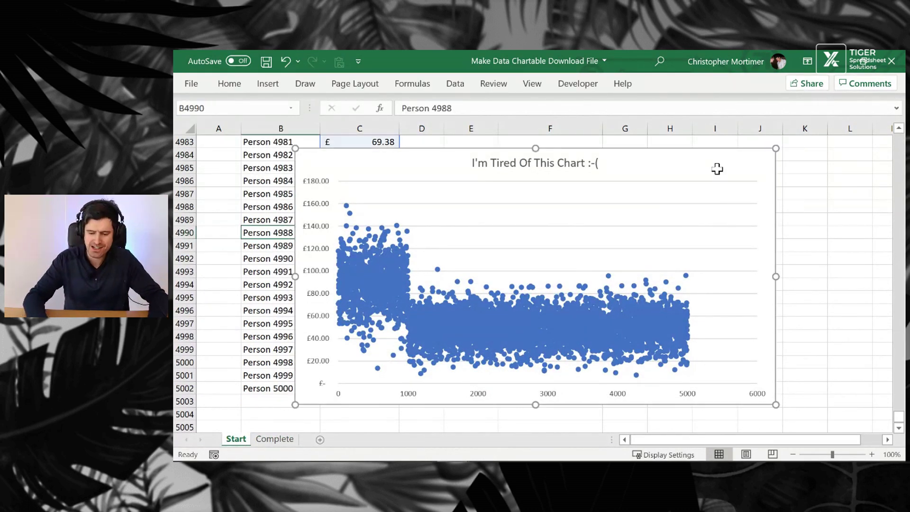
key("Delete")
Step through the first salaries in column C, then return to the Complete sheet histogram.
left_click(382, 286)
key("ctrl+Up")
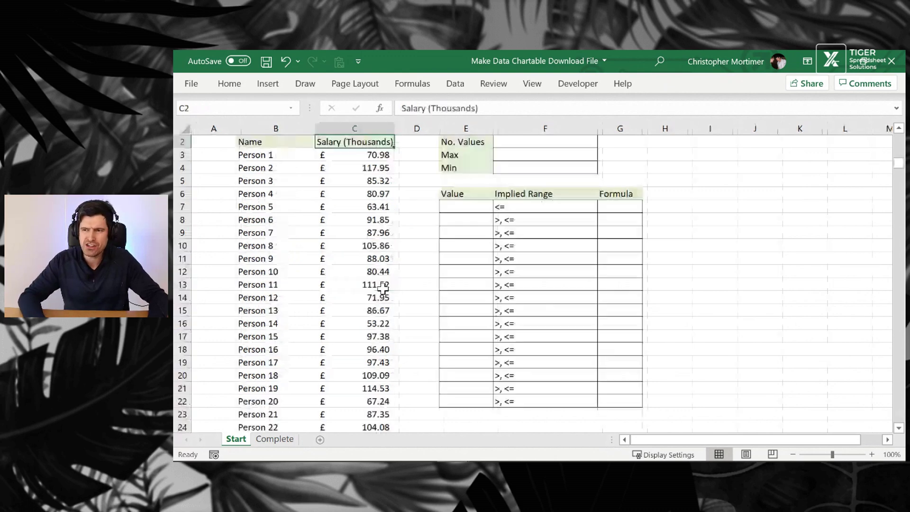
scroll(383, 288, "up", 1)
key("Down")
key("Down")
key("Down")
key("Down")
key("Down")
key("Down")
key("Down")
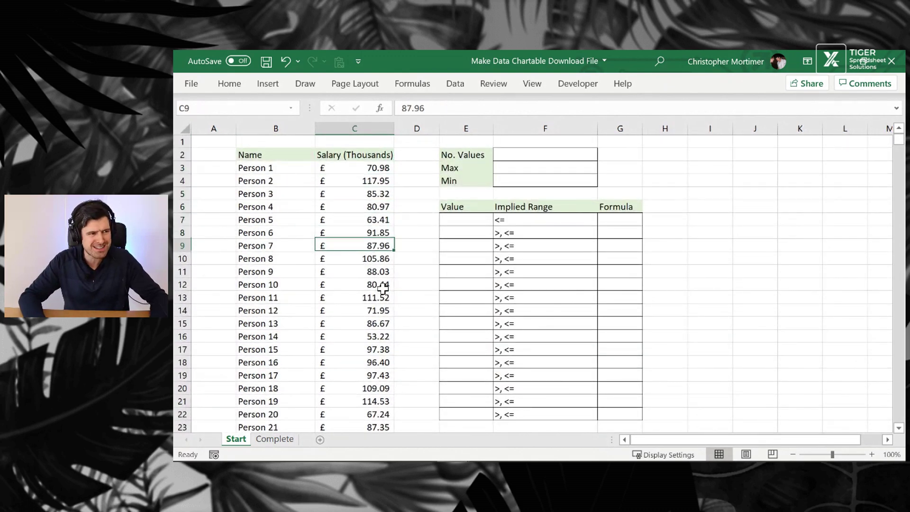
key("Down")
key("Down")
key("Down")
key("Down")
key("Down")
key("Down")
key("Down")
key("Down")
key("Down")
key("Down")
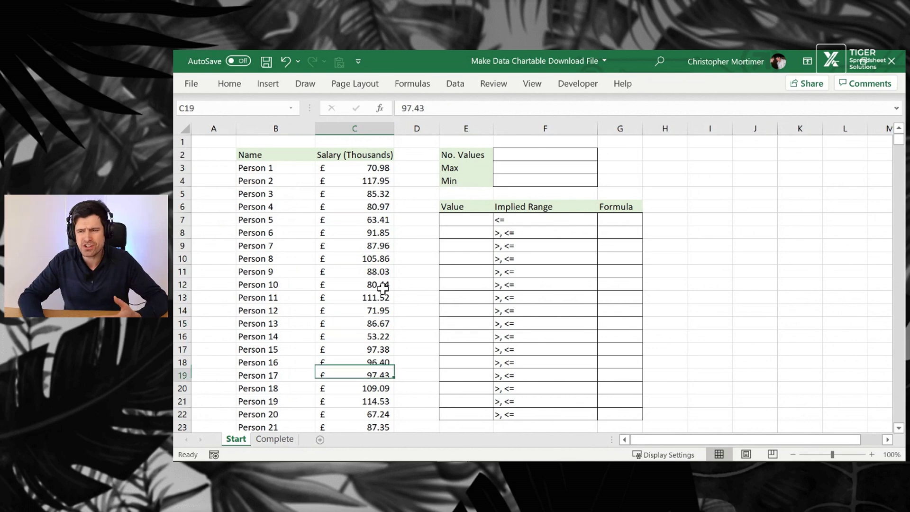
key("Down")
key("Down")
key("Down")
key("Down")
key("Down")
key("Down")
key("Down")
key("Down")
key("Down")
key("Down")
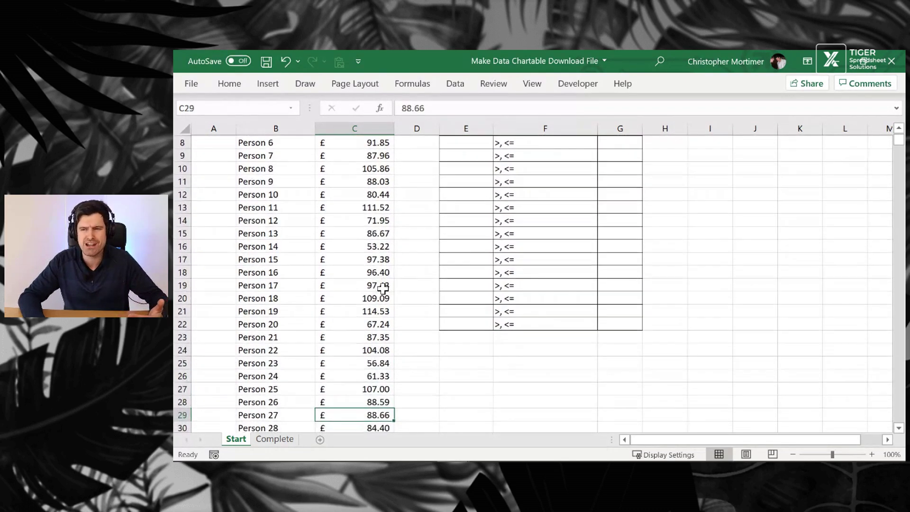
key("Down")
key("Down")
key("Down")
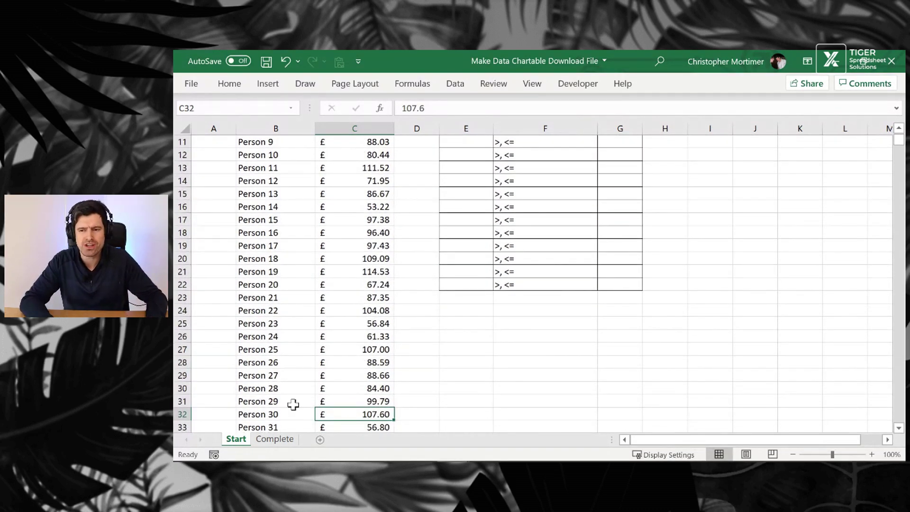
left_click(280, 444)
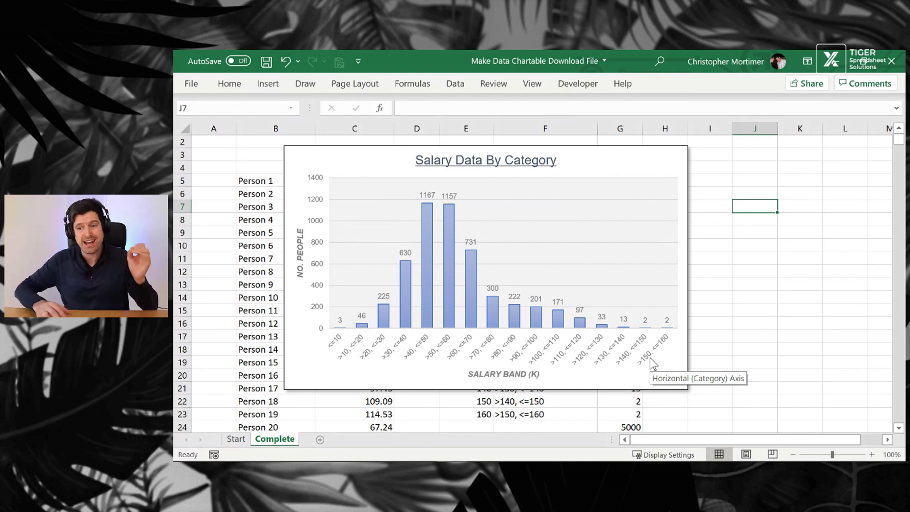
On the Start sheet, locate the first salary, 70.98, in C3.
left_click(239, 440)
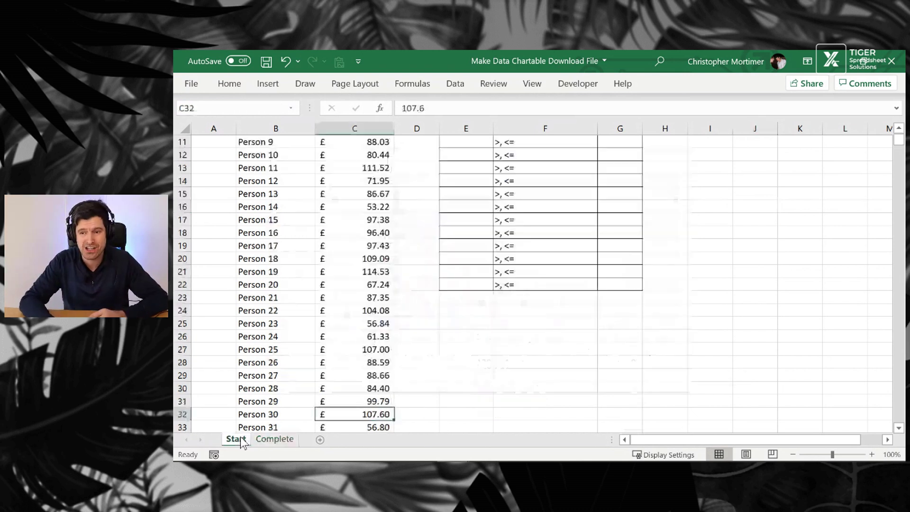
left_click(298, 320)
key("ctrl+Up")
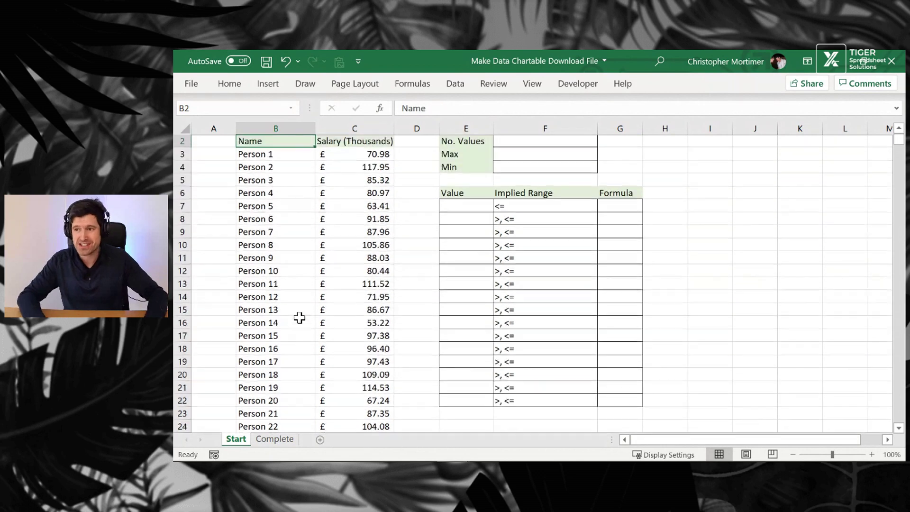
key("Up")
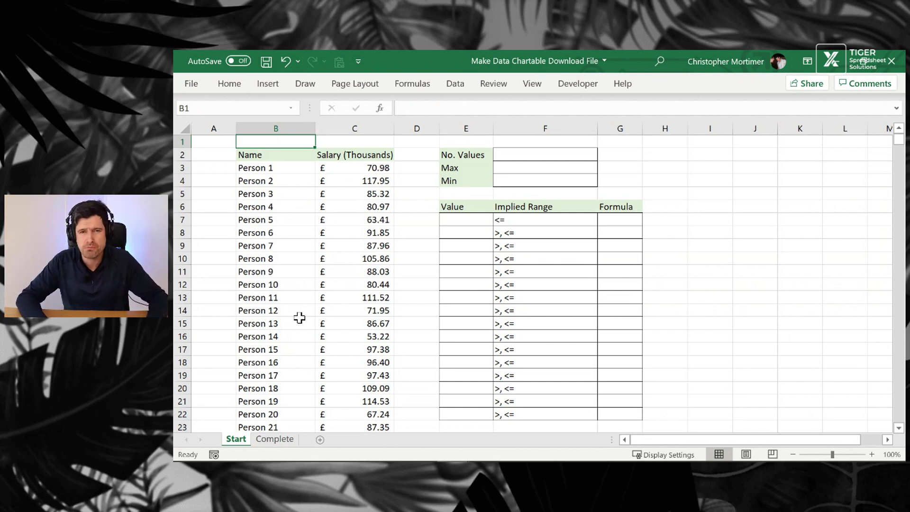
key("Down")
key("Down")
key("Right")
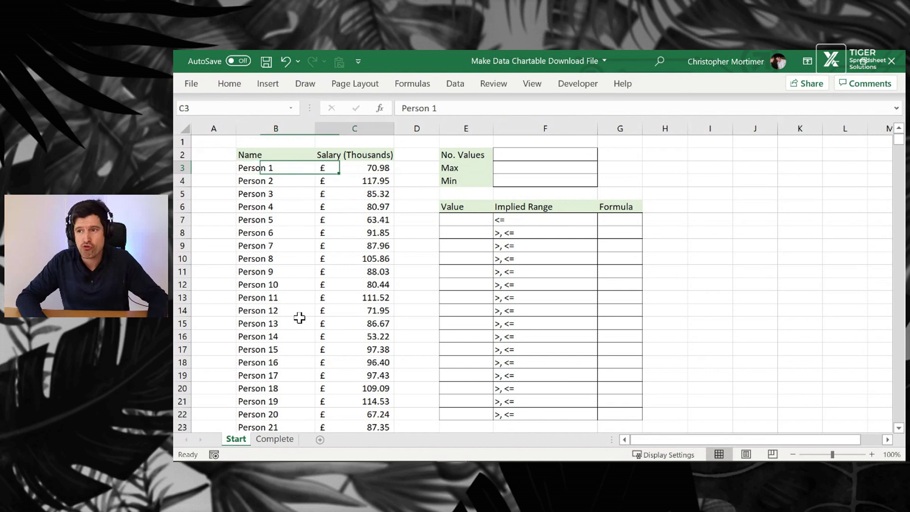
key("Right")
key("Right")
key("Left")
key("Left")
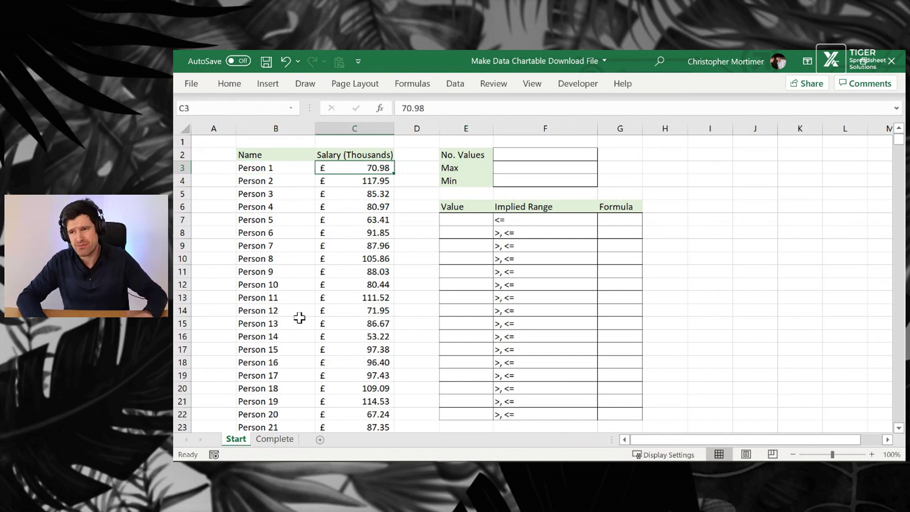
Select all salaries C3:C5002 to confirm the status bar count of 5000.
key("Right")
key("Right")
key("Right")
key("Up")
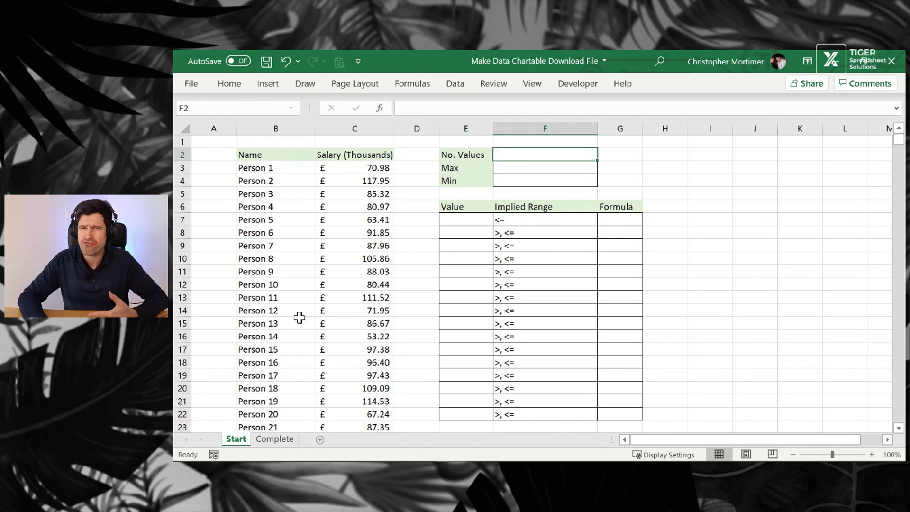
key("Left")
key("Left")
key("Left")
key("Down")
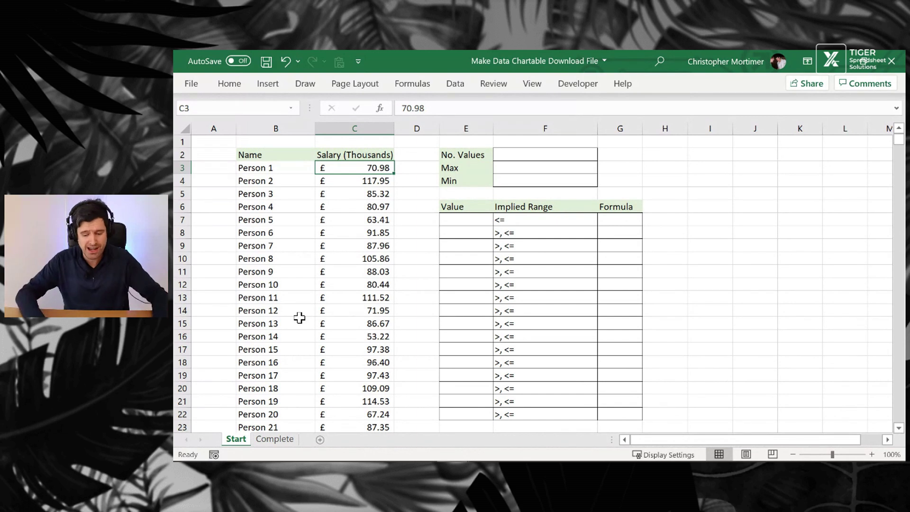
key("ctrl+shift+Down")
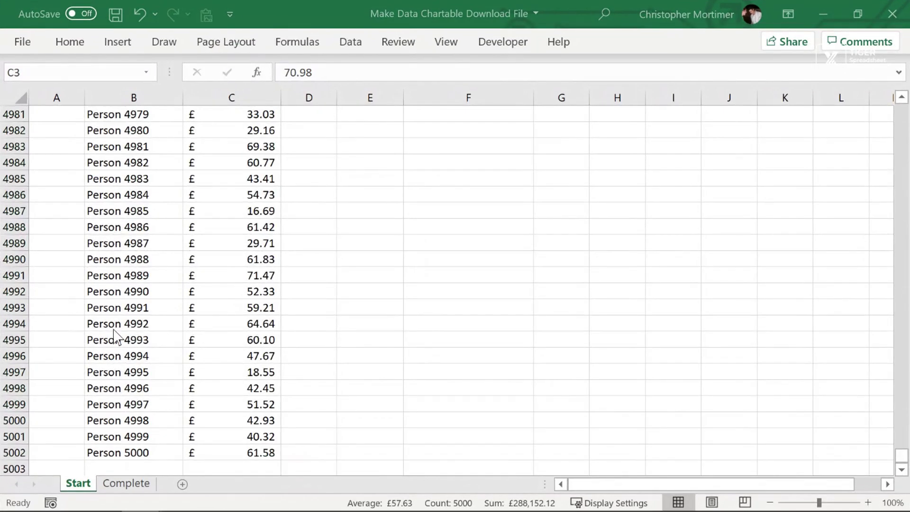
Enter 5000 as the No. Values figure in F2.
key("F2")
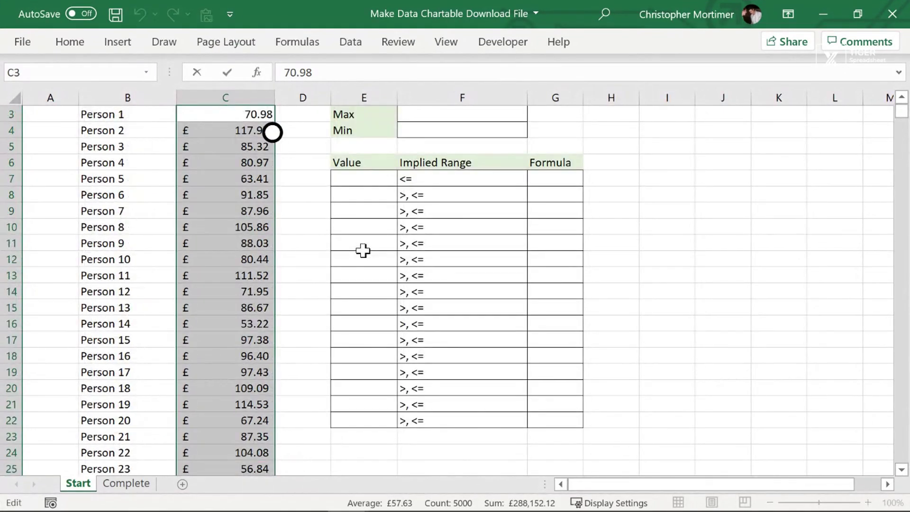
key("Escape")
key("Up")
key("Up")
key("Down")
key("Right")
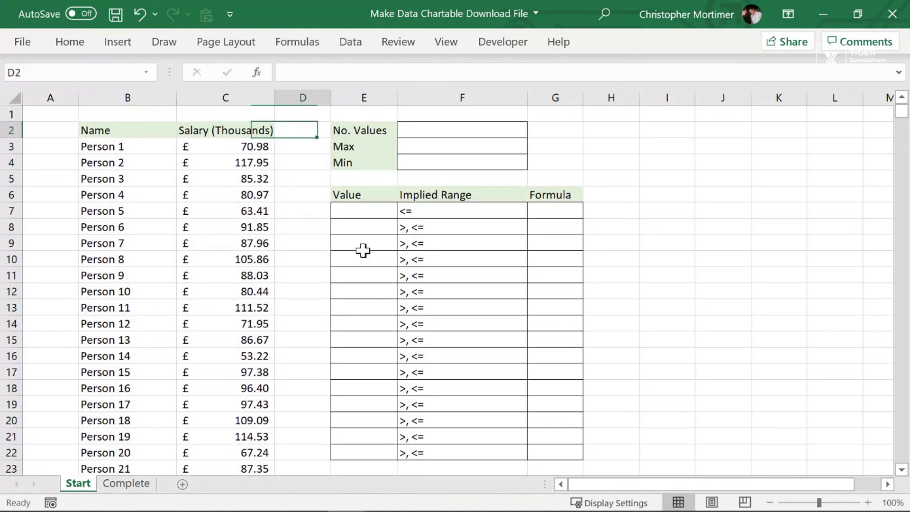
key("Right")
key("Right")
type("5000")
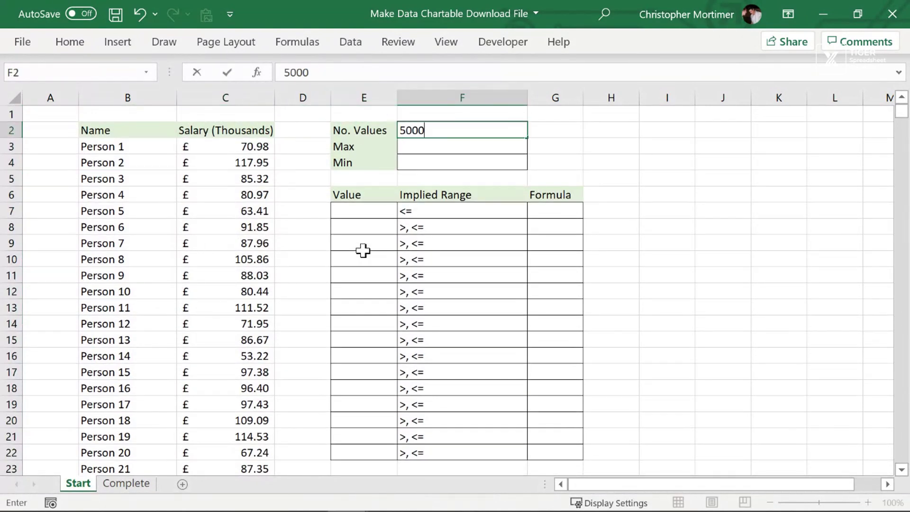
key("Return")
Enter a MAX formula over C3:C5002 in the Max cell, giving £158.07.
type("=max(")
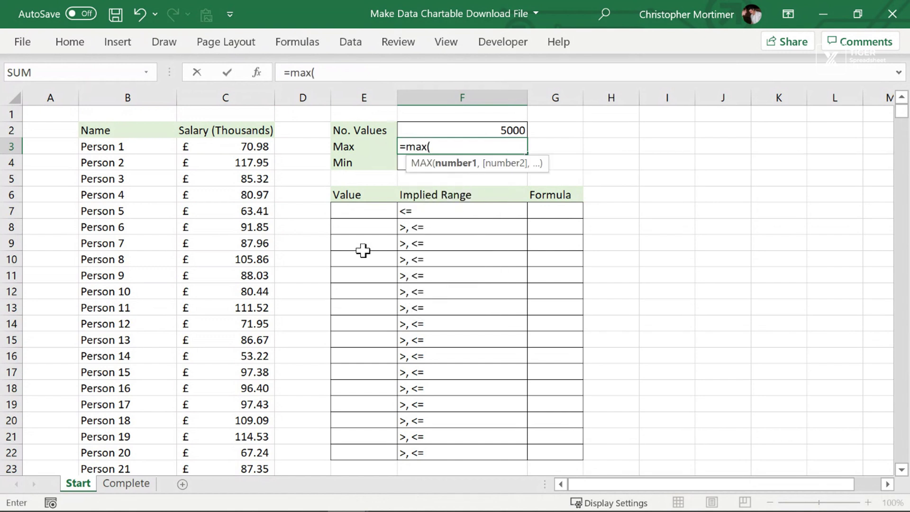
key("Left")
key("Left")
key("Left")
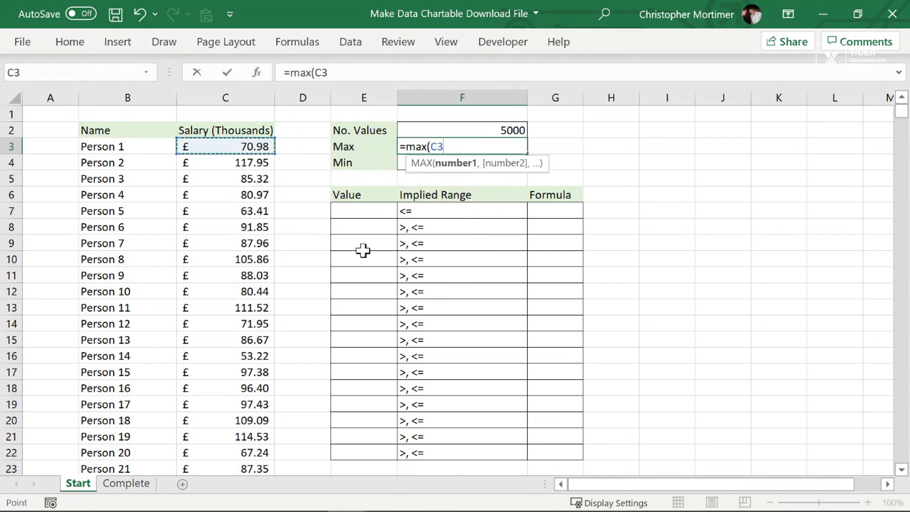
key("ctrl+shift+Down")
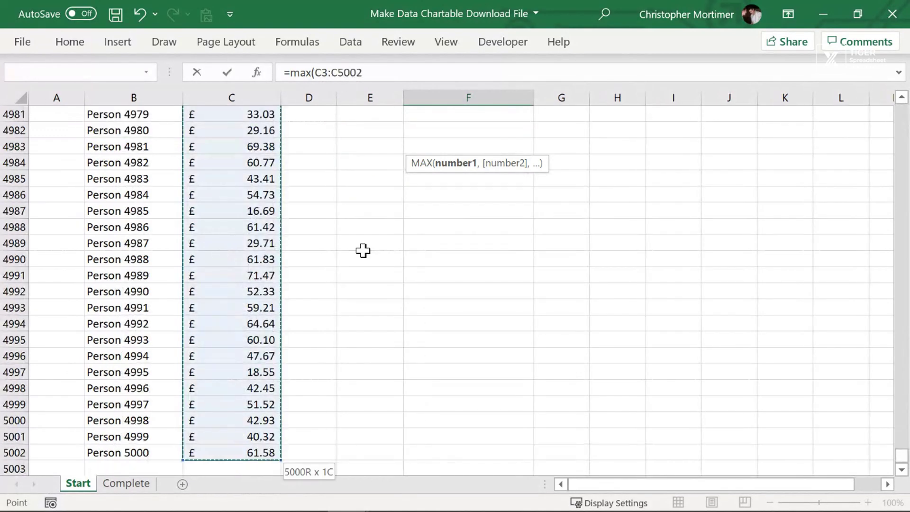
key("ctrl+Return")
key("Up")
key("Up")
key("Down")
key("Down")
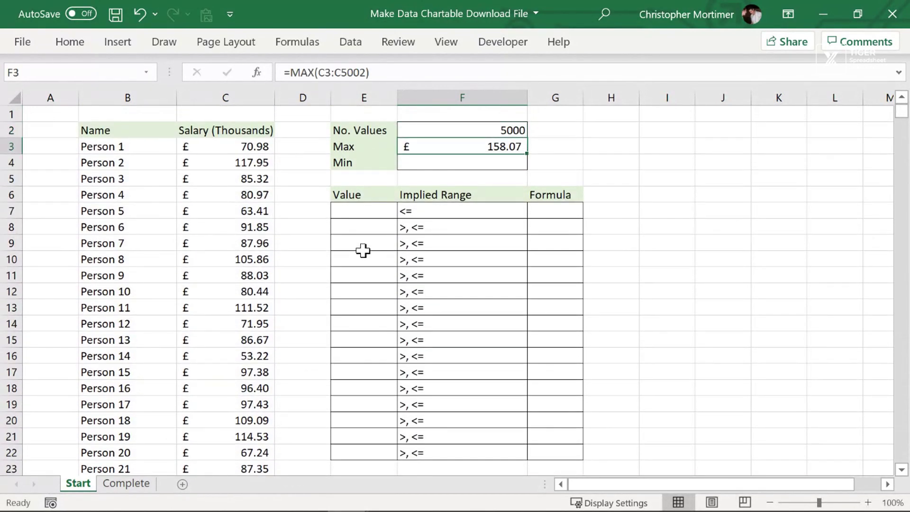
key("Down")
Enter =MIN(C3:C5002) in the Min cell F4, giving £7.38.
type("=min(")
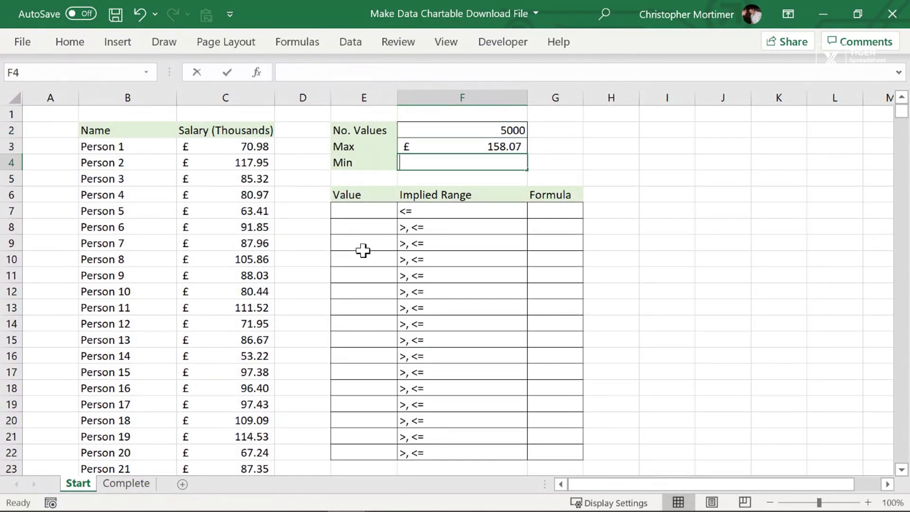
key("Left")
key("Left")
key("Left")
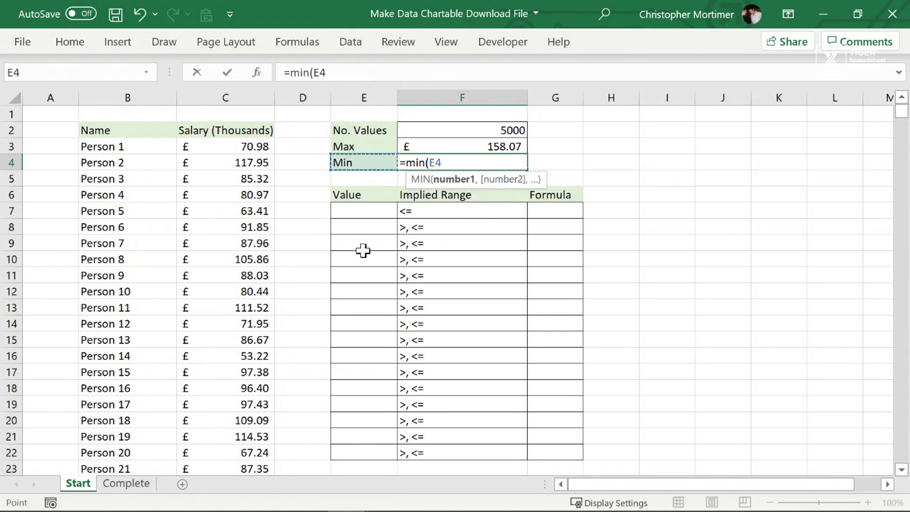
key("Up")
key("ctrl+shift+Down")
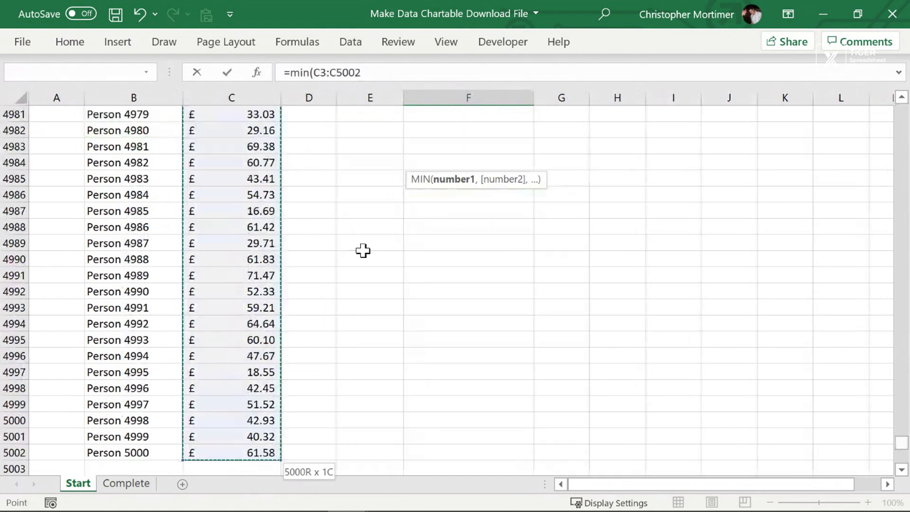
type(")")
key("Return")
key("Up")
key("Up")
key("Up")
key("Up")
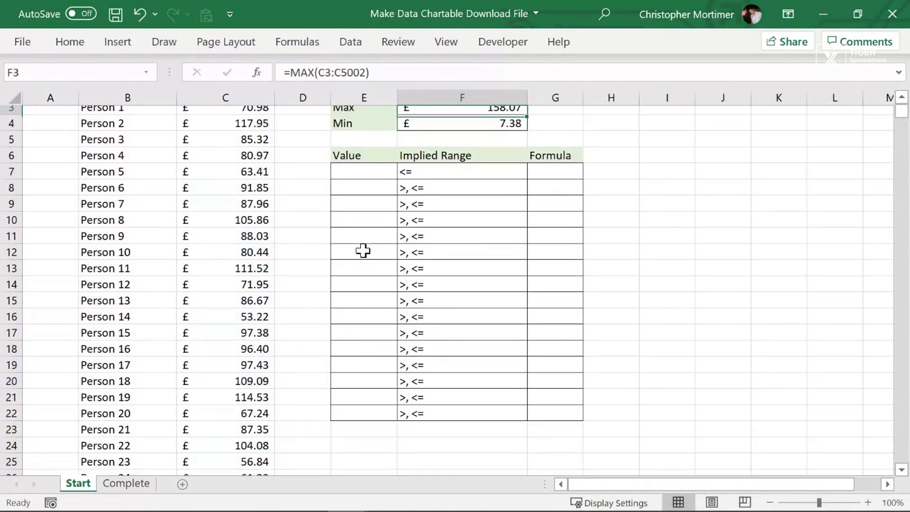
key("Down")
key("Down")
key("Down")
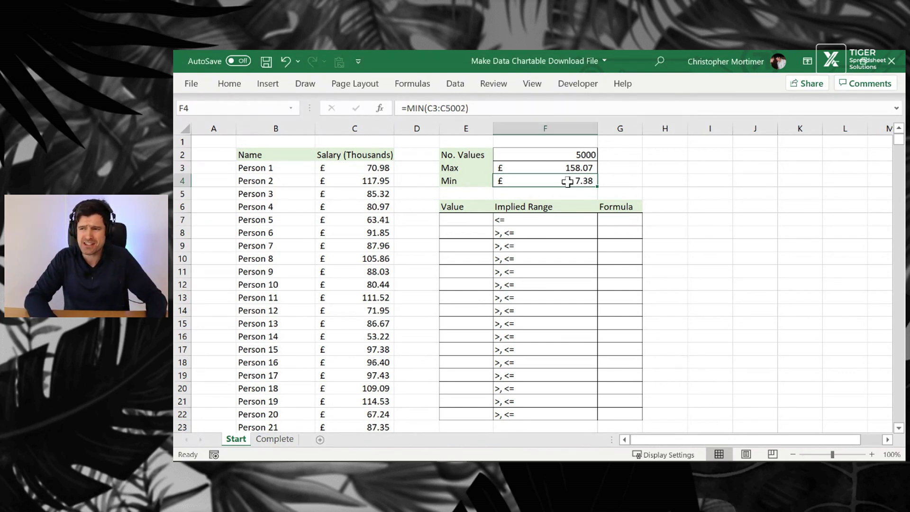
left_click(466, 219)
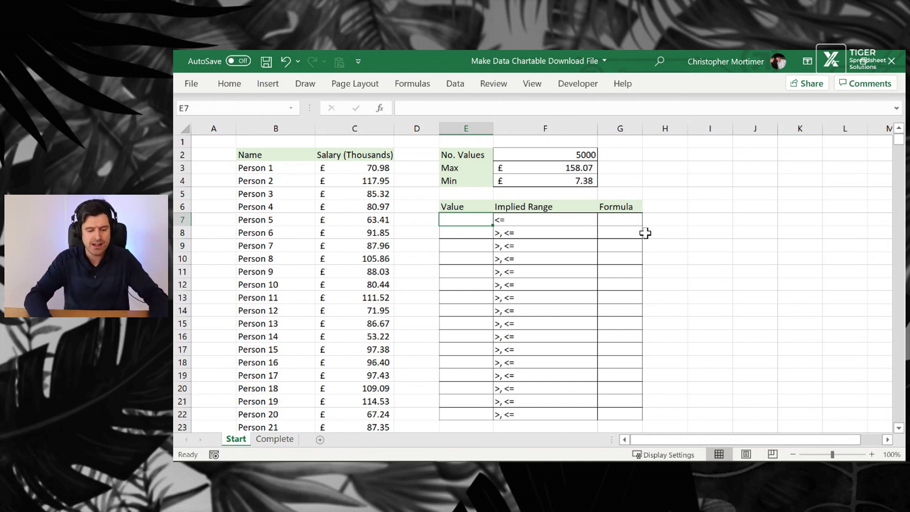
Enter 10 as the first bin limit in E7 and check its implied range.
type("10")
key("ctrl+Return")
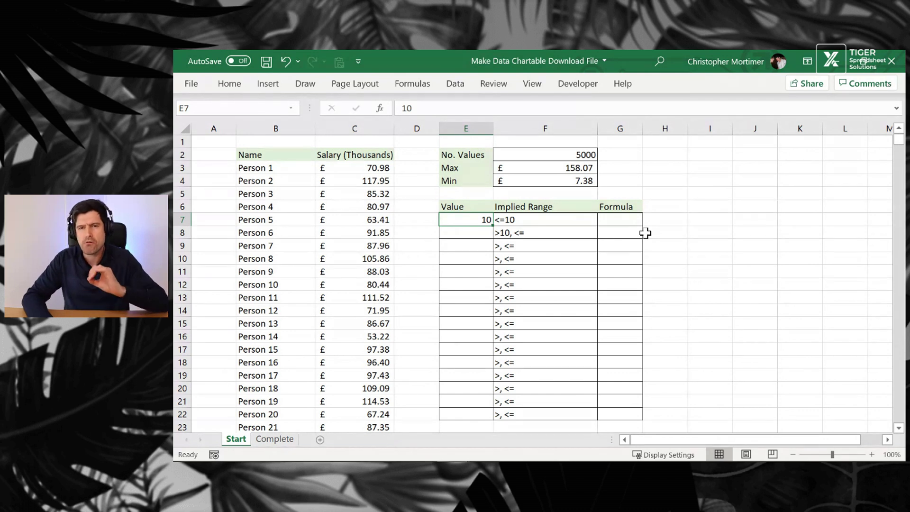
left_click(577, 221)
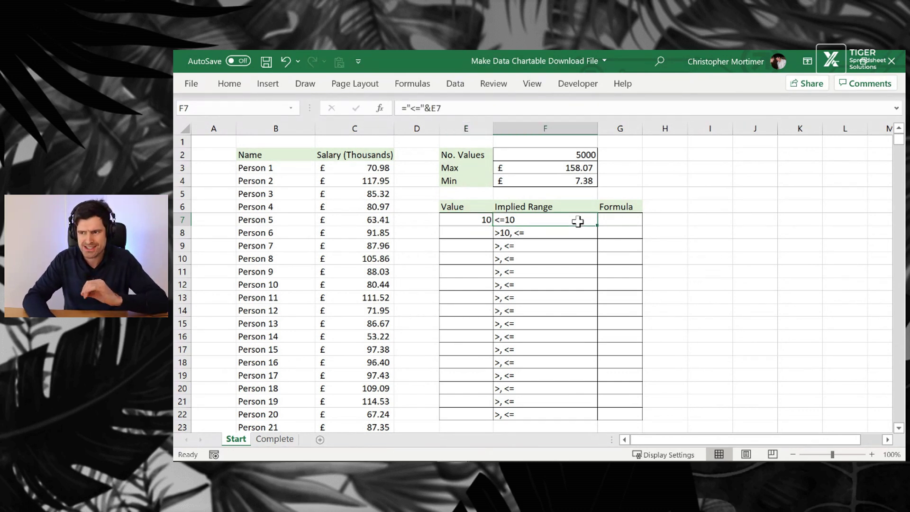
key("Down")
key("Down")
key("Down")
key("Down")
key("Up")
key("Up")
key("Up")
key("Up")
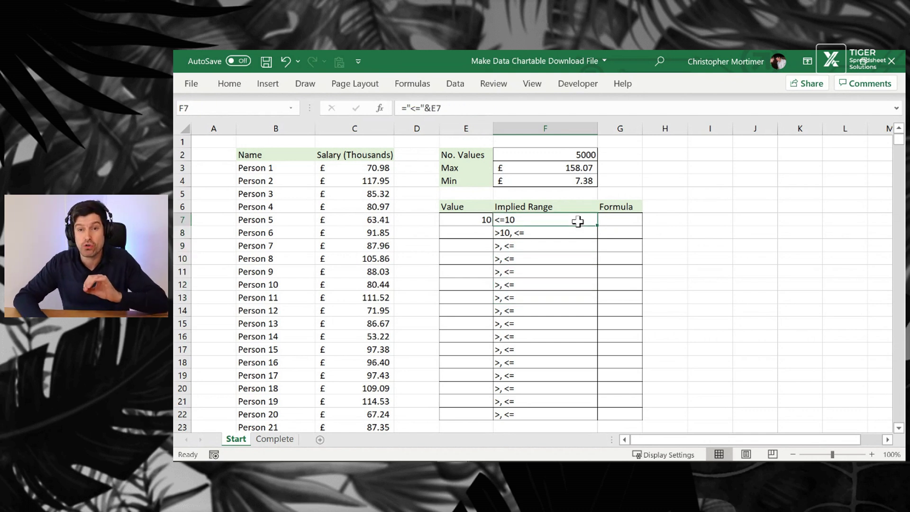
Enter the formula =E7+10 in E8.
key("Left")
key("Down")
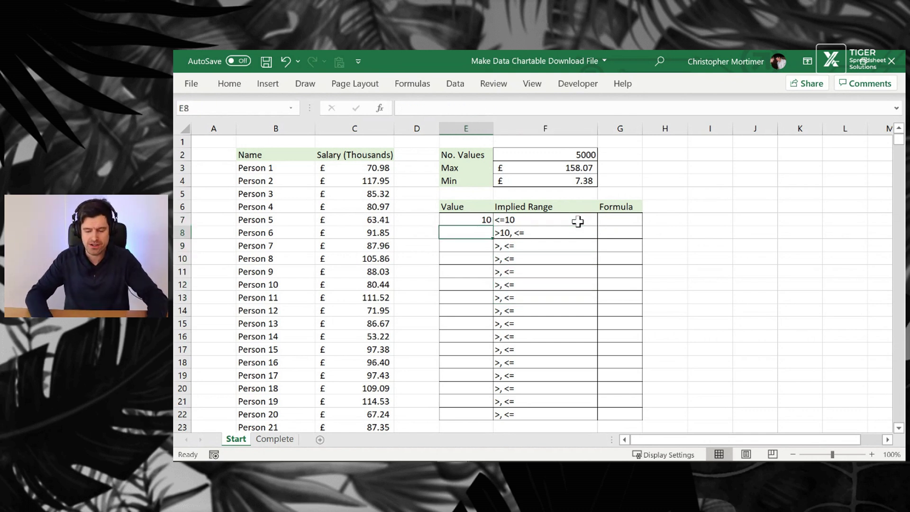
type("=")
key("Up")
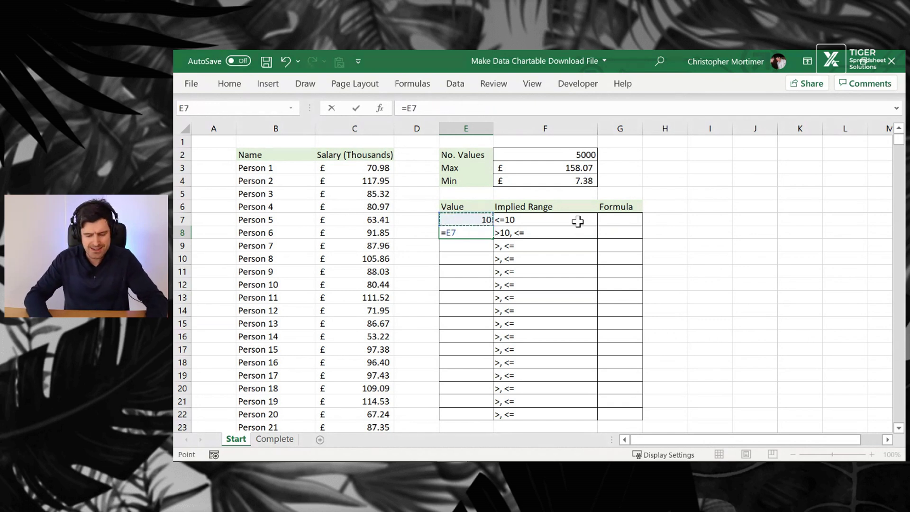
type("+10")
key("Return")
Fill the +10 formula down E8:E22 so the bins reach 160.
key("Up")
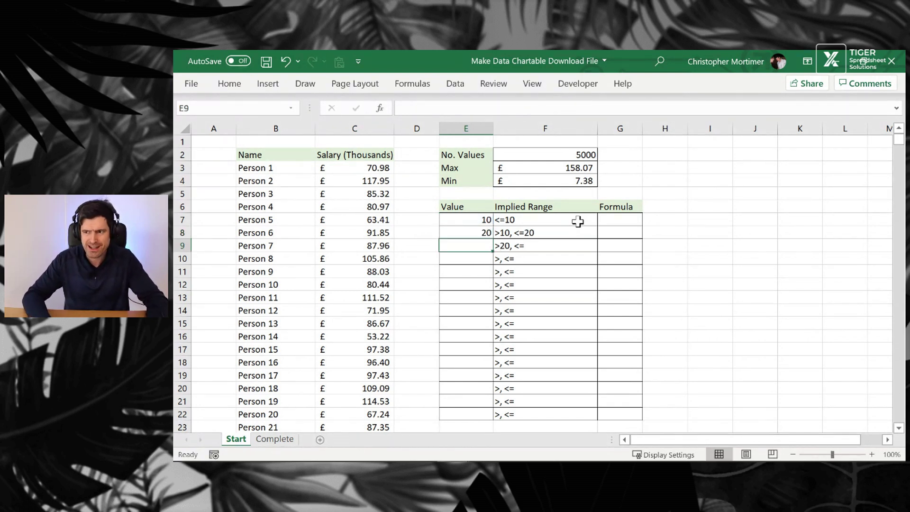
key("shift+Down")
key("shift+Down")
key("shift+Down")
key("shift+Down")
key("shift+Down")
key("shift+Down")
key("shift+Down")
key("shift+Down")
key("shift+Down")
key("shift+Down")
key("shift+Down")
key("shift+Down")
key("shift+Down")
key("shift+Down")
key("shift+Down")
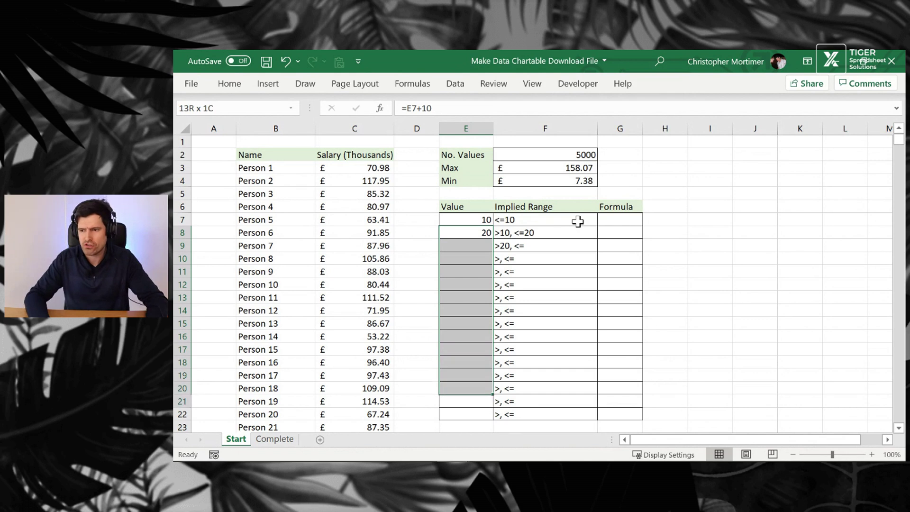
key("ctrl+d")
key("Down")
key("Down")
key("Down")
key("Down")
key("Down")
key("Down")
key("Down")
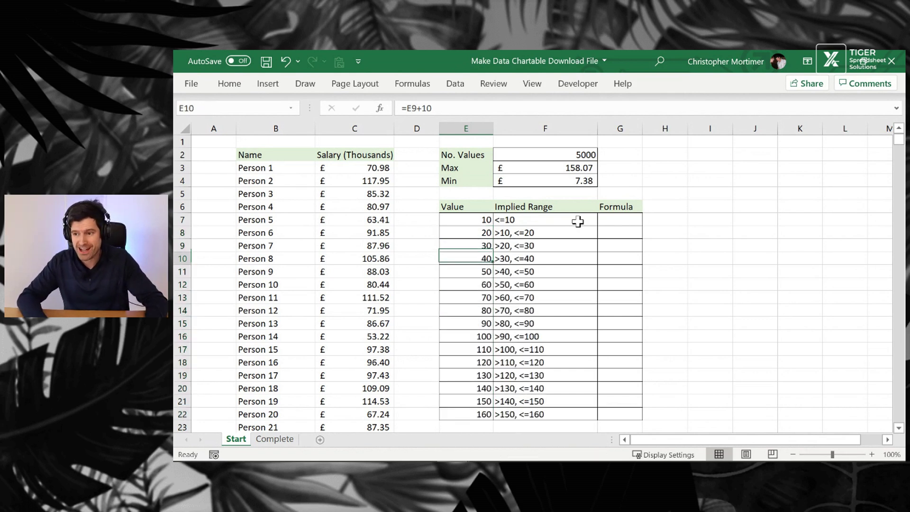
key("Down")
key("Down")
key("Down")
key("Down")
key("Down")
key("Down")
key("Down")
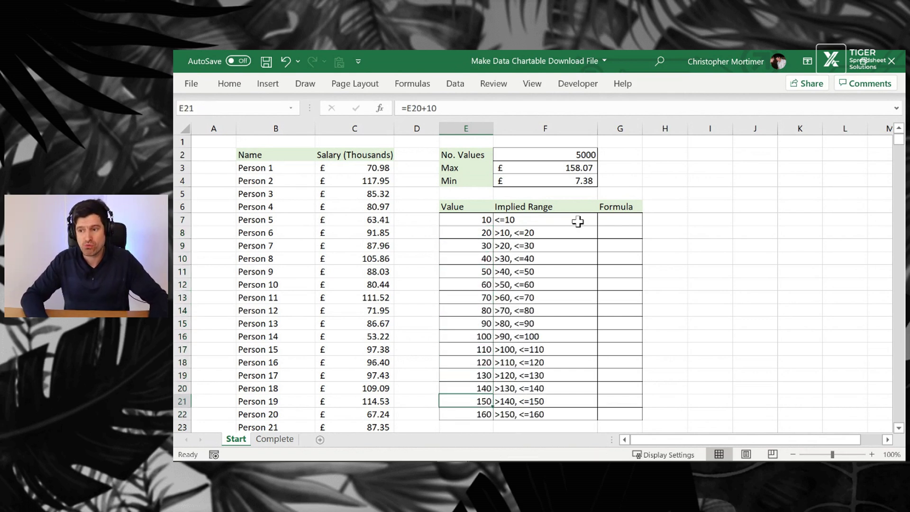
key("shift+Up")
key("shift+Up")
key("shift+Up")
key("shift+Up")
key("shift+Up")
key("shift+Up")
key("shift+Up")
key("shift+Up")
key("shift+Up")
key("shift+Up")
key("shift+Up")
key("shift+Up")
key("shift+Up")
key("shift+Up")
key("shift+Up")
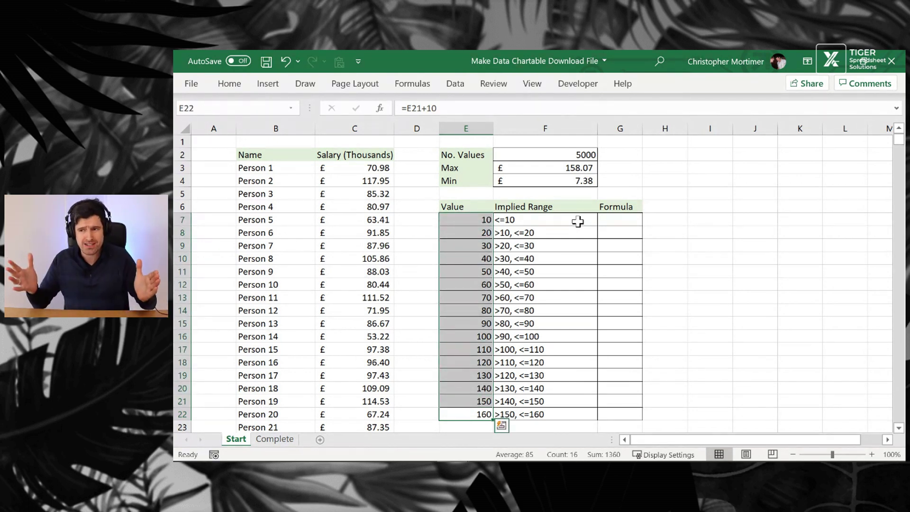
key("Right")
key("Up")
key("Up")
key("Up")
key("Up")
key("Up")
key("Up")
key("Up")
key("Up")
key("Up")
key("Up")
key("Up")
key("Up")
key("Up")
key("Up")
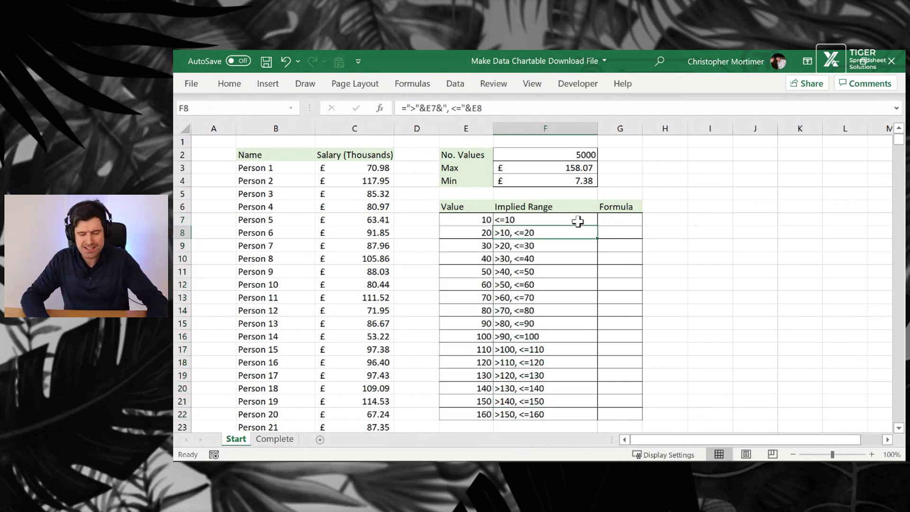
key("F2")
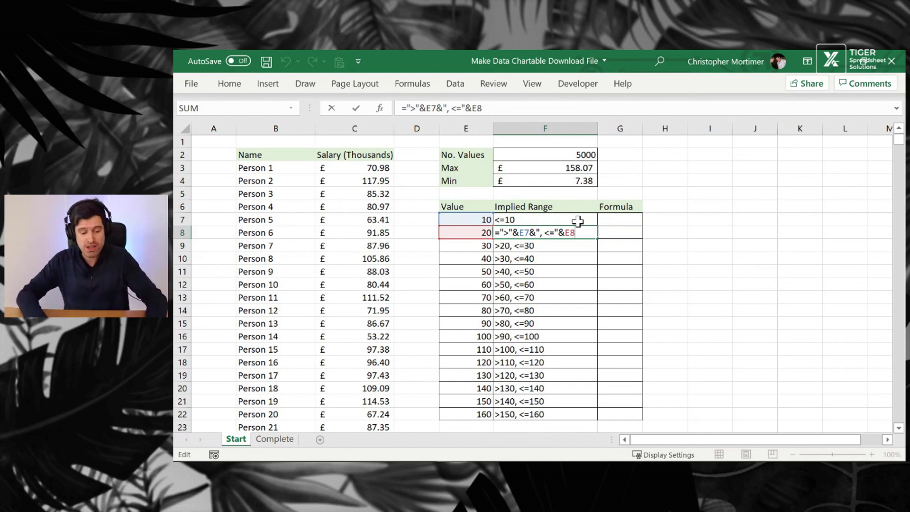
key("ctrl+Return")
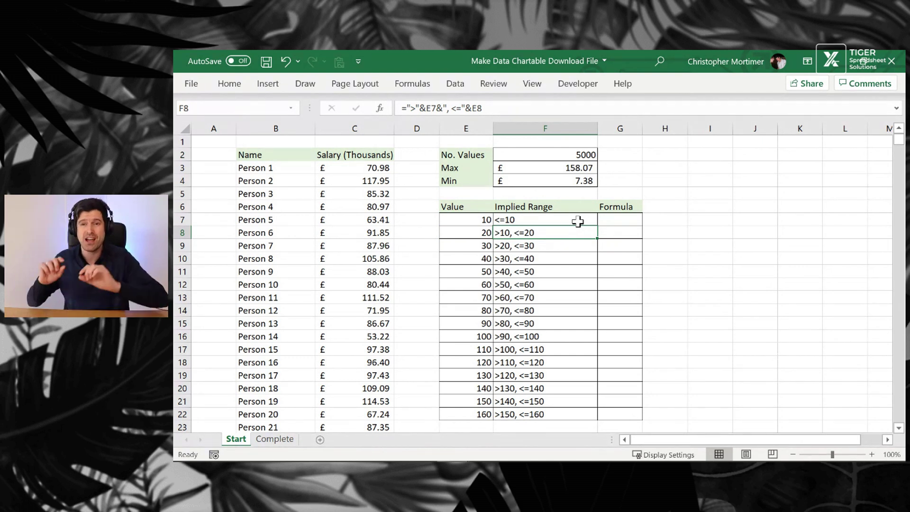
key("Up")
key("Down")
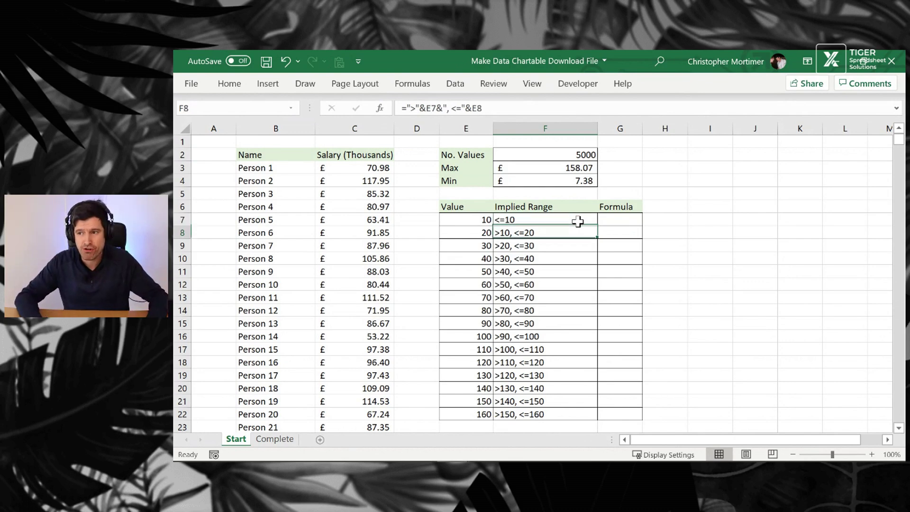
key("Down")
key("Down")
key("Down")
key("Down")
key("Up")
key("Up")
key("Up")
key("Up")
key("Up")
key("Right")
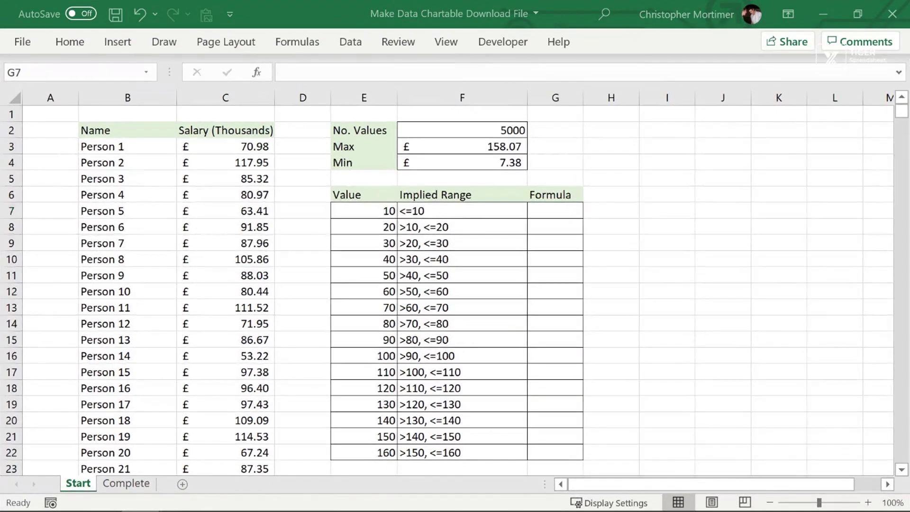
Select G7:G22 and start a =FREQUENCY( formula.
left_click(555, 213)
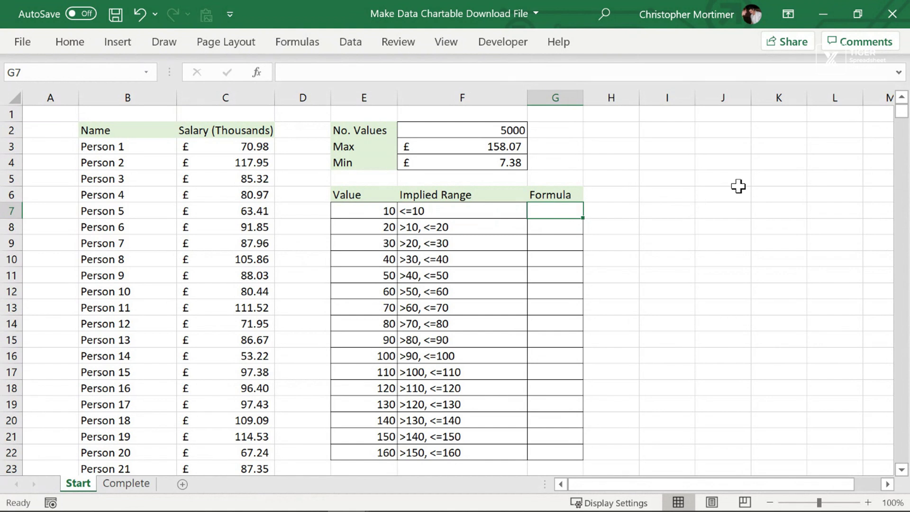
key("shift+Down")
key("shift+Down")
key("shift+Down")
key("shift+Down")
key("shift+Down")
key("shift+Down")
key("shift+Down")
key("shift+Down")
key("shift+Down")
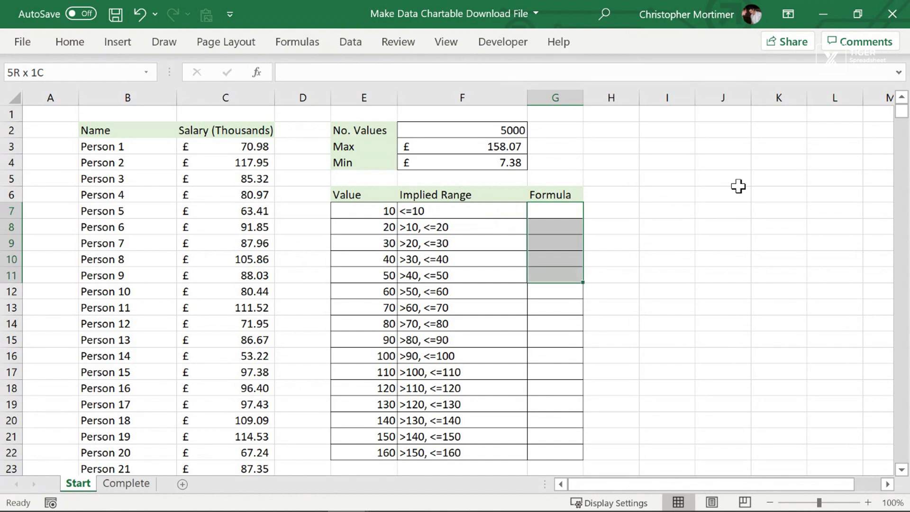
key("shift+Down")
key("shift+Down")
key("shift+Down")
key("shift+Down")
key("shift+Down")
key("shift+Down")
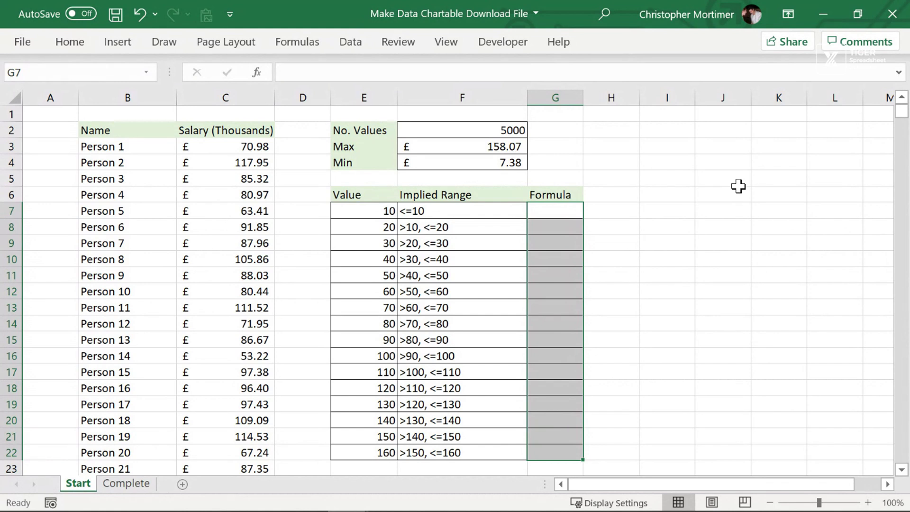
type("=fre")
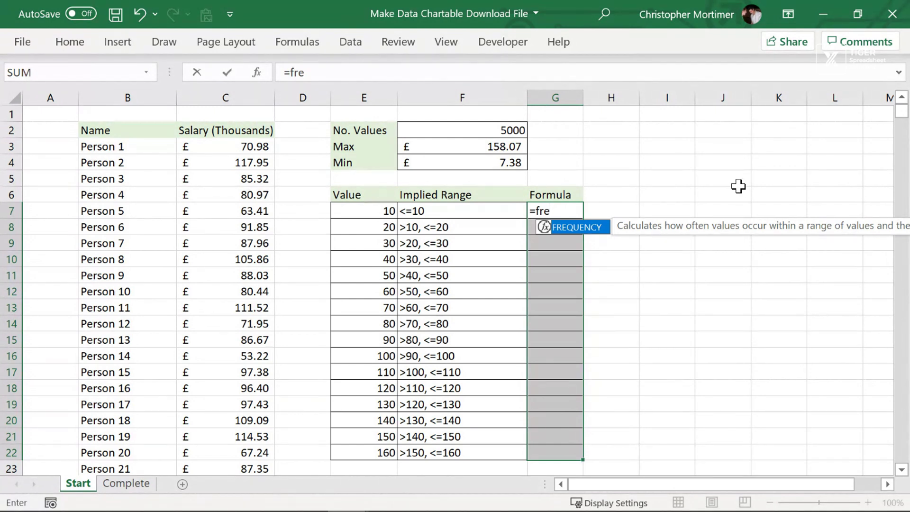
key("Tab")
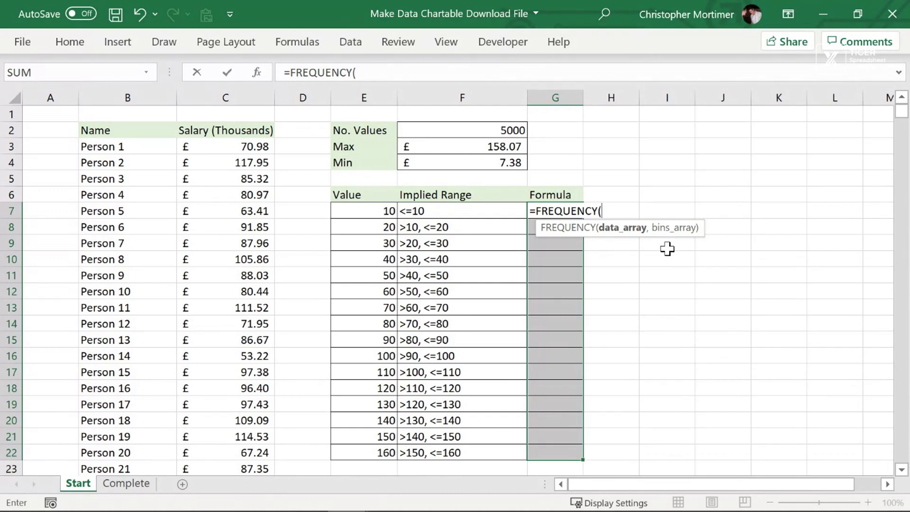
Supply the absolute salary range $C$3:$C$5002 as the data array, followed by a comma.
key("Left")
key("Left")
key("Left")
key("Left")
key("Up")
key("Up")
key("Up")
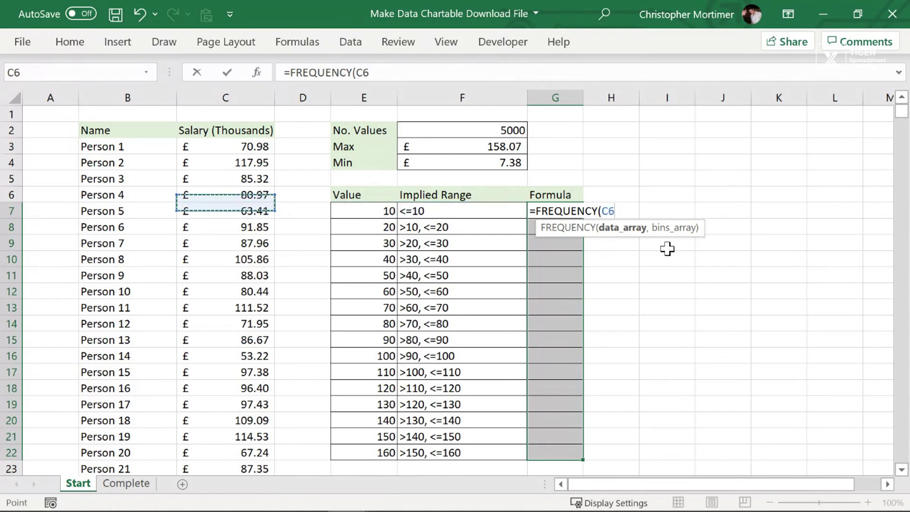
key("Up")
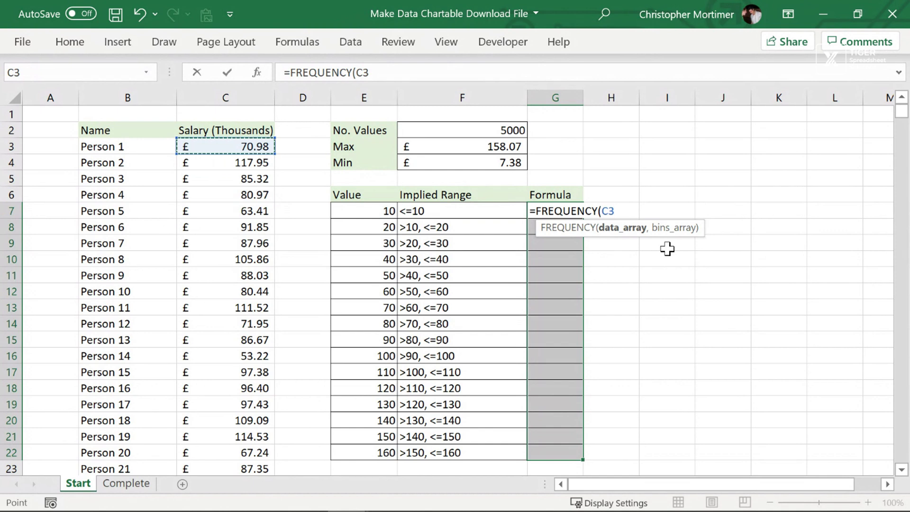
key("ctrl+shift+Down")
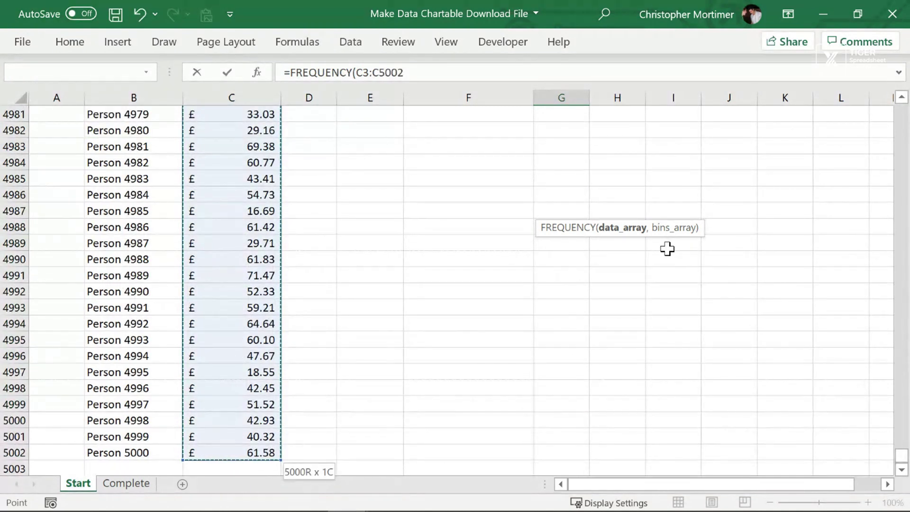
key("F4")
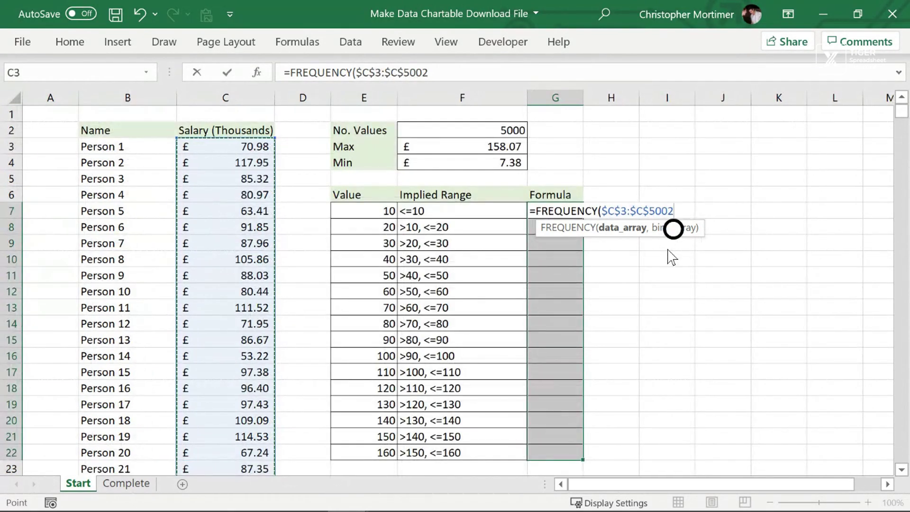
left_click(466, 78)
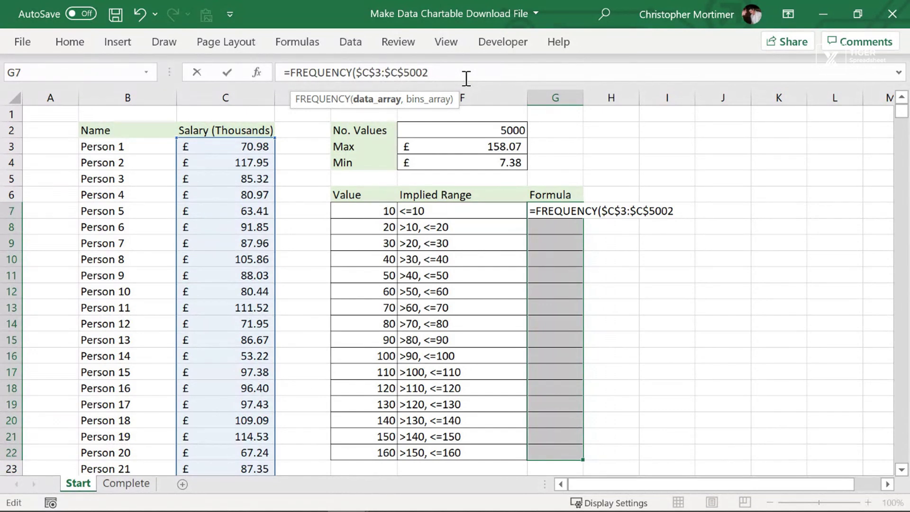
type(",")
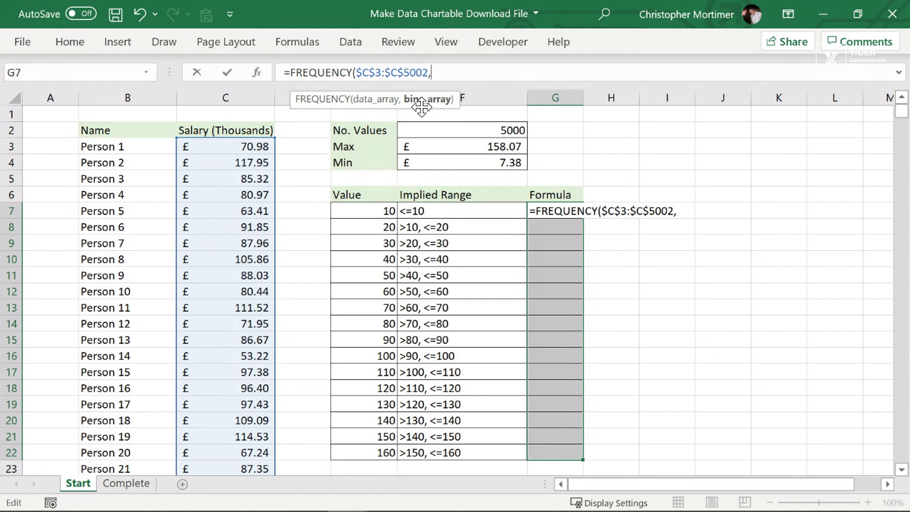
Add the absolute bins range $E$7:$E$22 and close the FREQUENCY bracket.
left_click(355, 212)
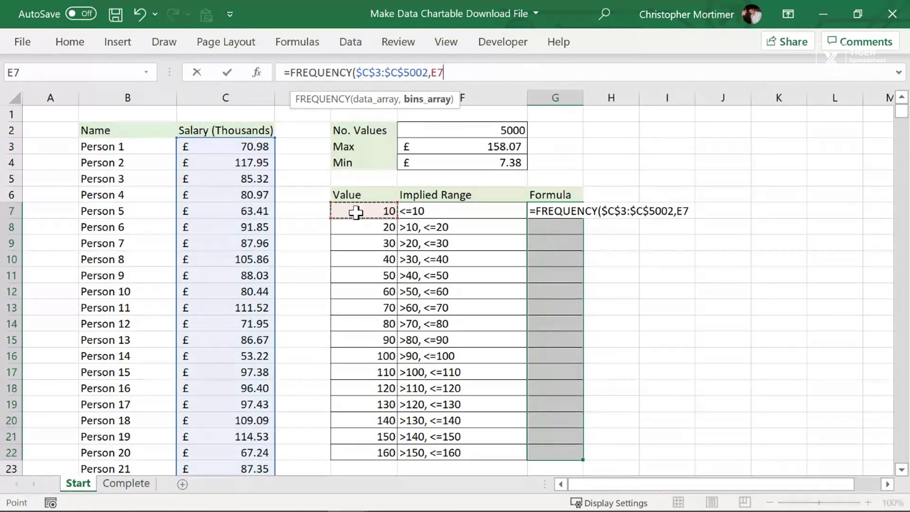
key("ctrl+shift+Down")
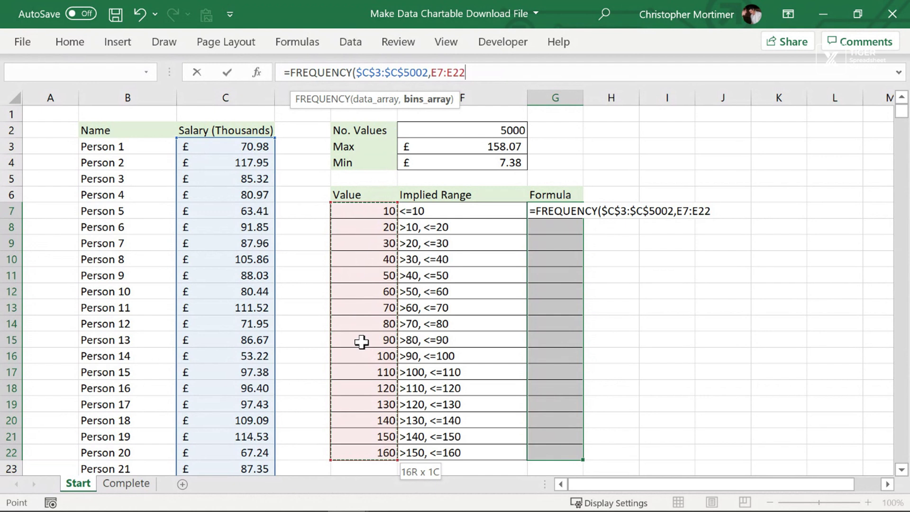
key("F4")
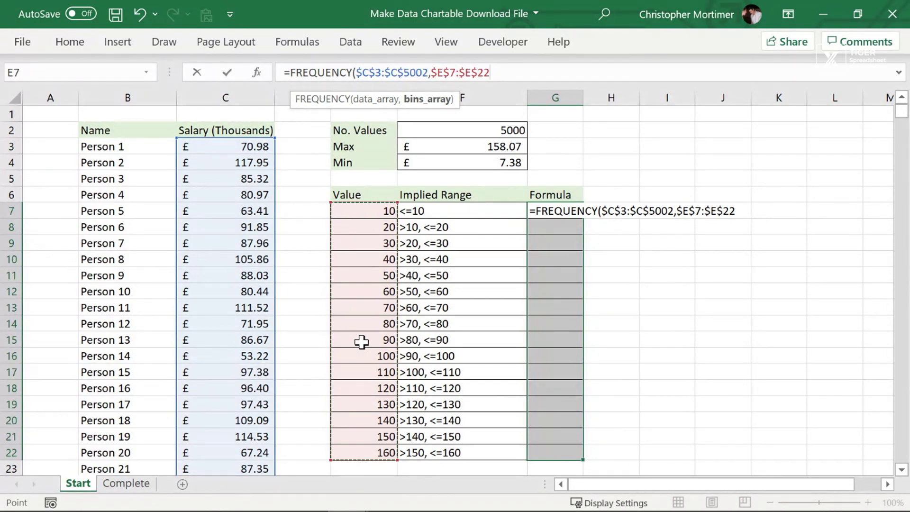
type(")")
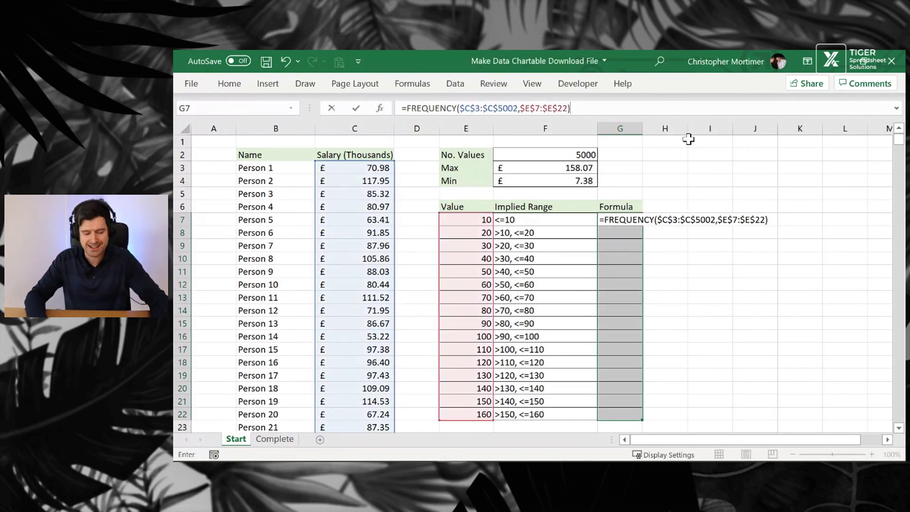
Commit =FREQUENCY($C$3:$C$5002,$E$7:$E$22) as an array over G7:G22, showing counts 3 to 1167.
key("ctrl+shift+Return")
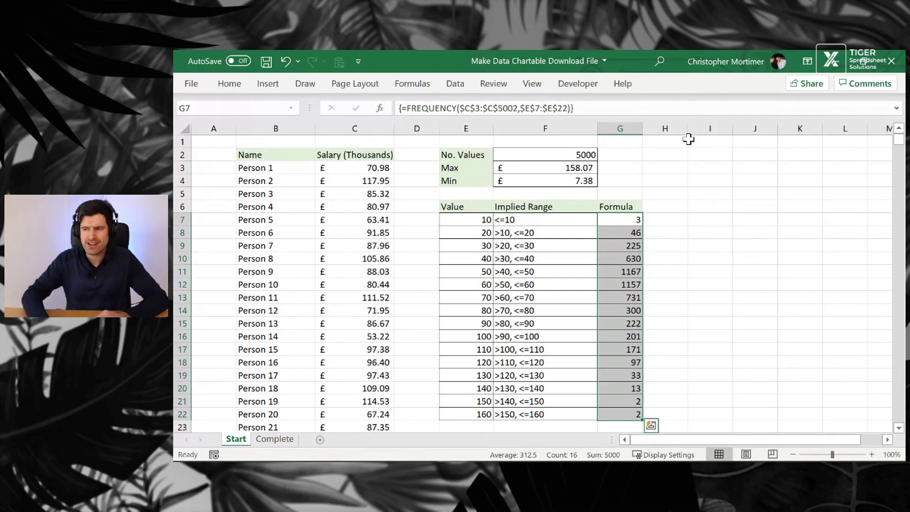
key("shift+BackSpace")
key("ctrl+shift+Down")
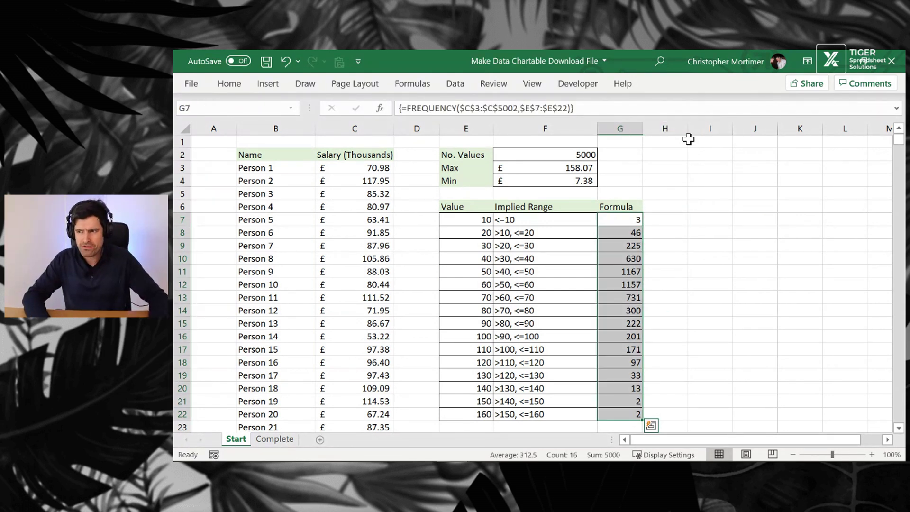
key("Up")
key("Down")
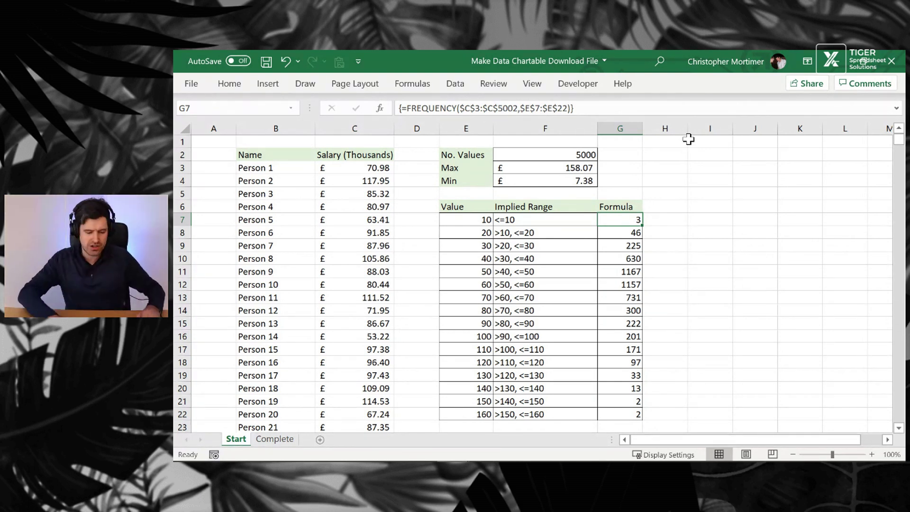
Review the summary figures and band counts, highlighting the >30, <=40 band row.
key("Down")
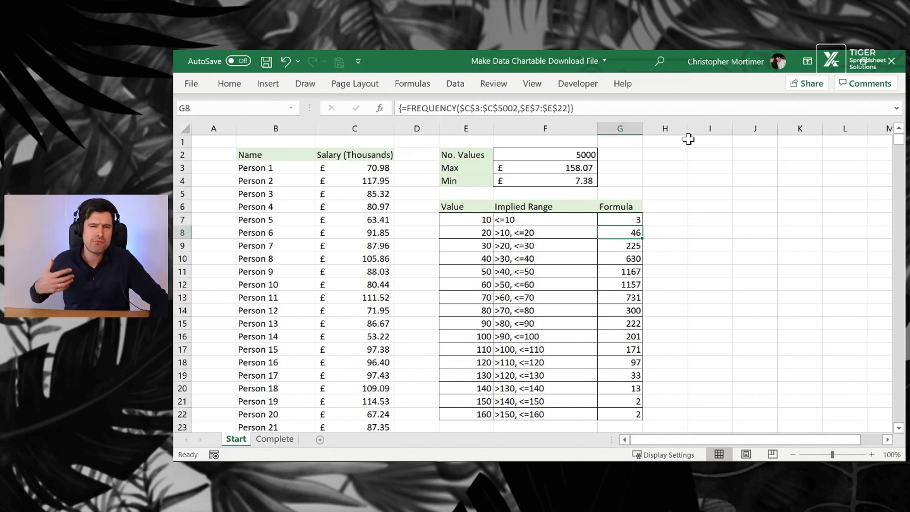
key("Left")
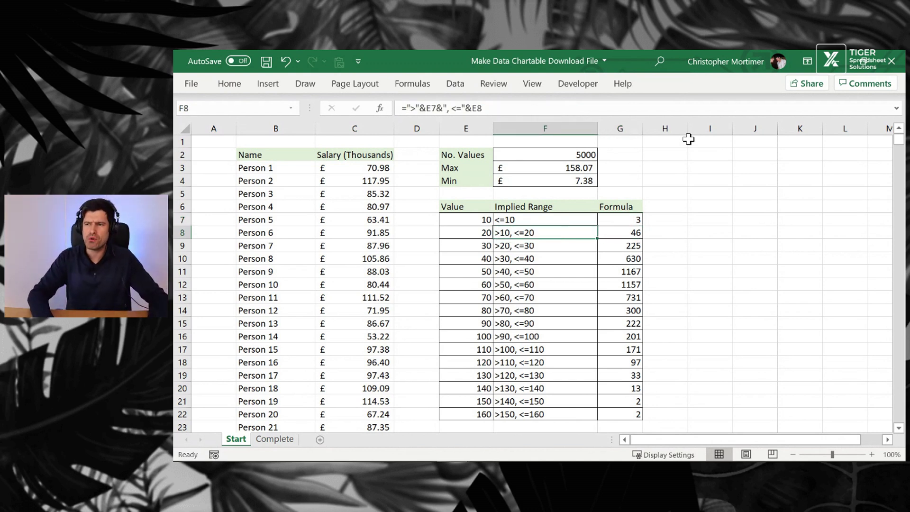
key("Left")
key("Up")
key("Up")
key("Up")
key("Up")
key("Up")
key("Right")
key("Up")
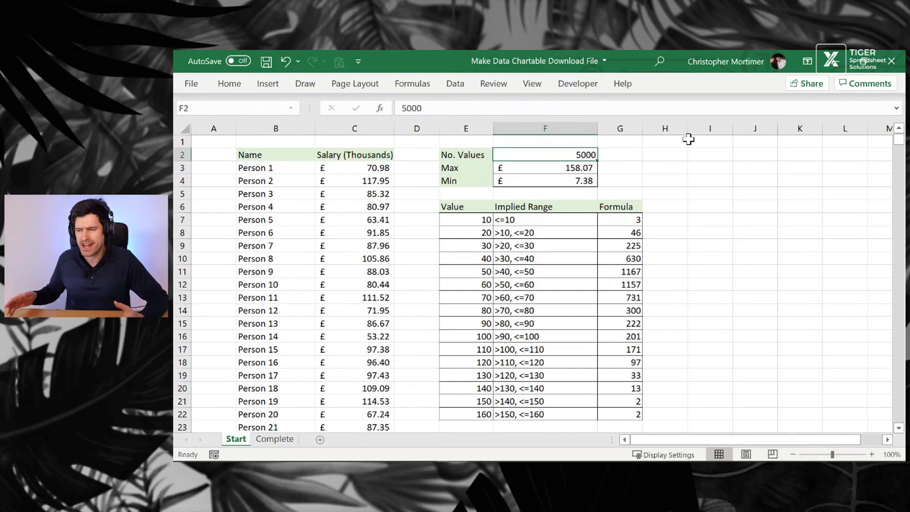
key("Down")
key("Down")
key("Down")
key("Down")
key("Down")
key("Right")
key("Down")
key("Down")
key("Down")
key("Down")
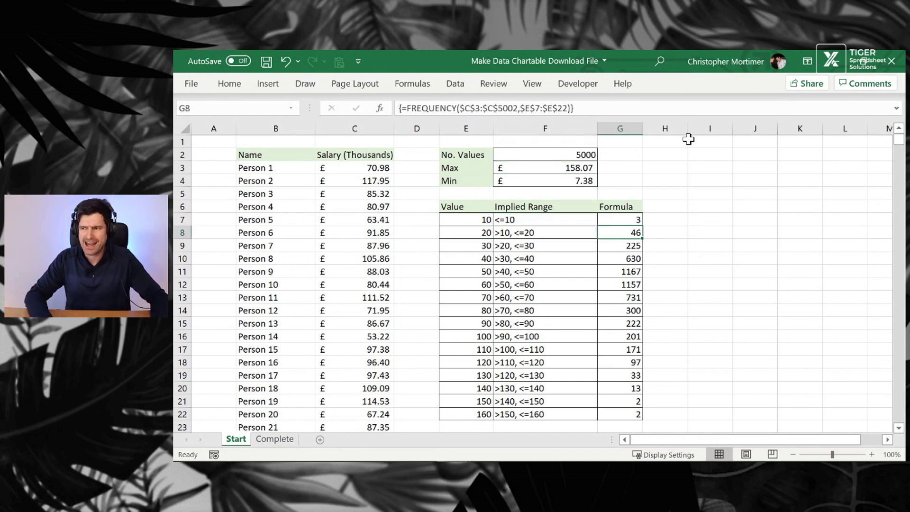
key("Down")
key("Up")
key("Up")
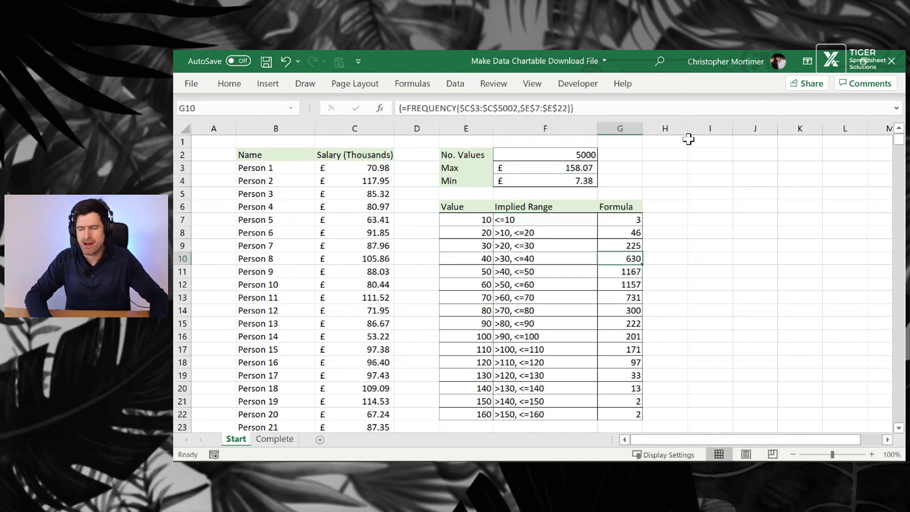
key("shift+space")
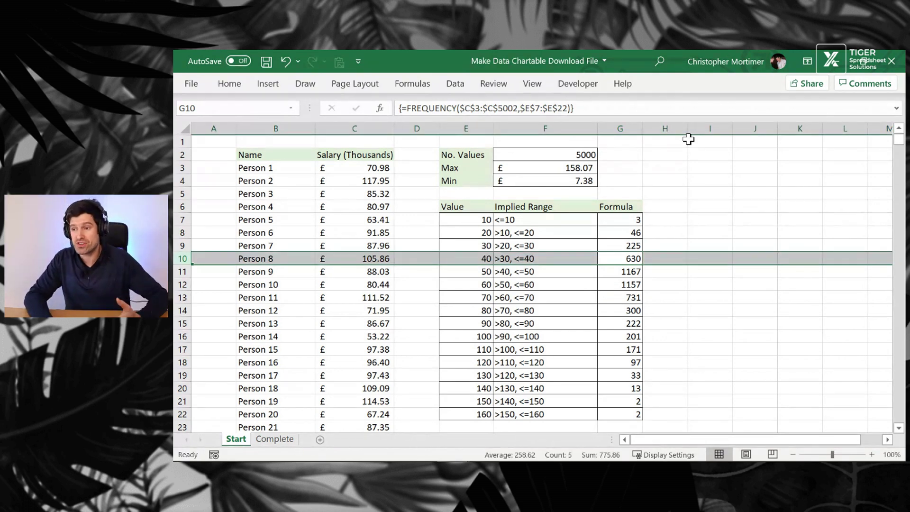
key("Left")
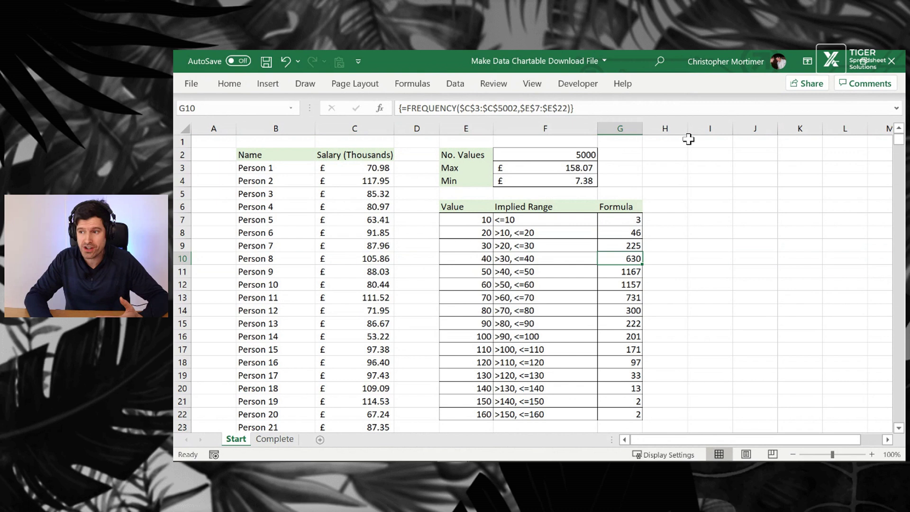
AutoSum G7:G22 into G23, giving a total of 5000.
key("Down")
key("Down")
key("Down")
key("Down")
key("Down")
key("Down")
key("Down")
key("Down")
key("Down")
key("Down")
key("Down")
key("Down")
key("Down")
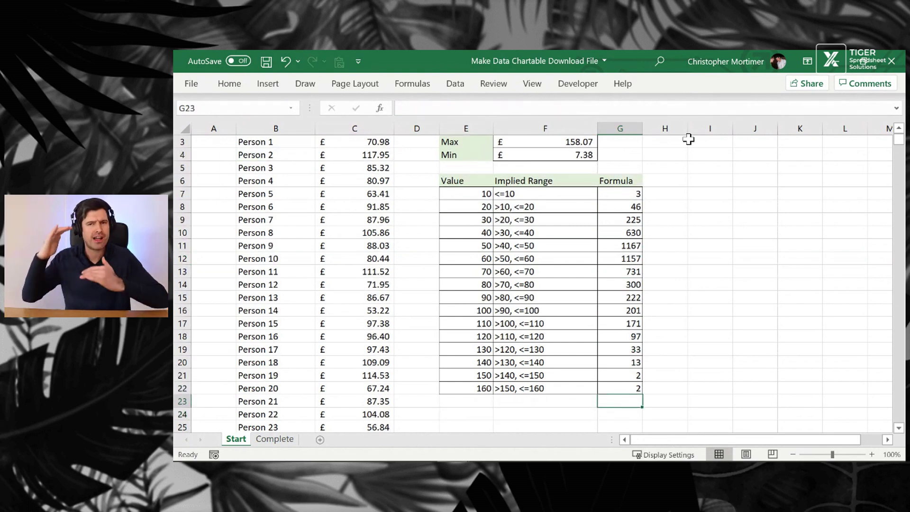
key("alt+equal")
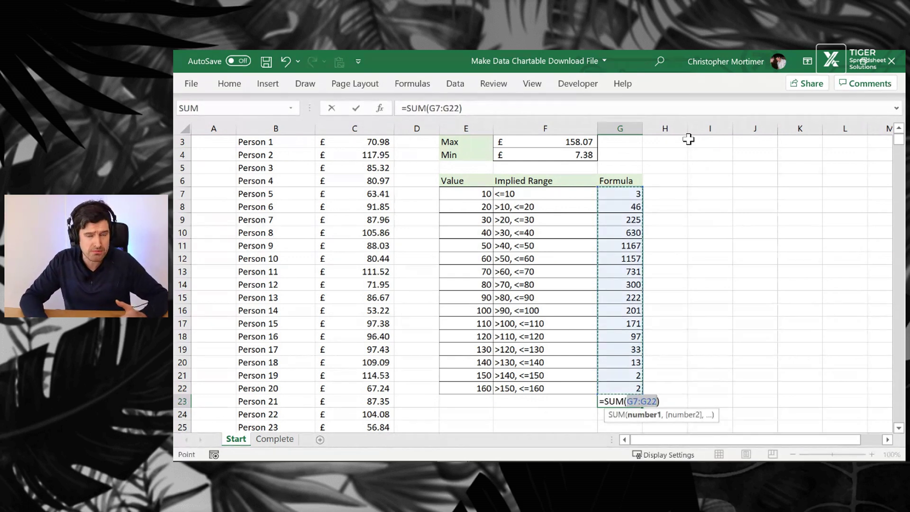
key("ctrl+Return")
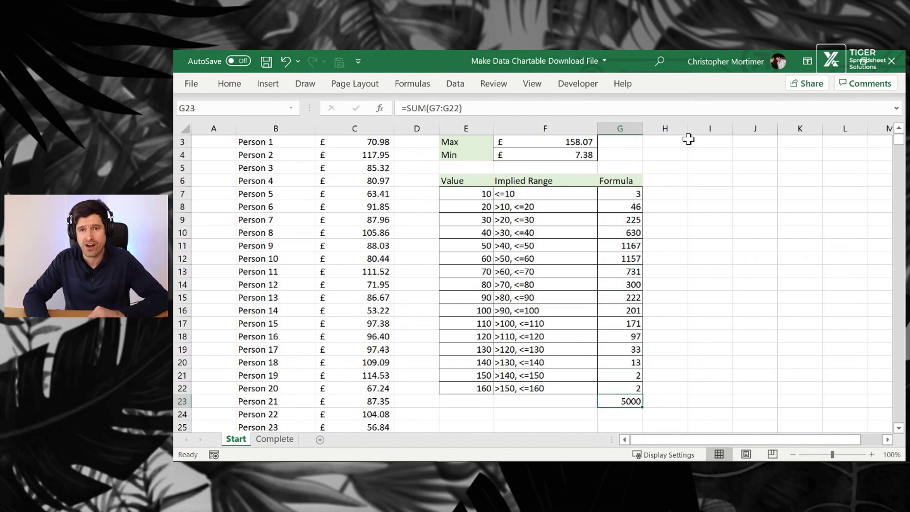
key("Up")
key("Up")
key("Up")
key("Up")
key("Up")
key("Up")
key("Up")
key("Up")
key("Left")
key("Left")
key("Left")
key("Left")
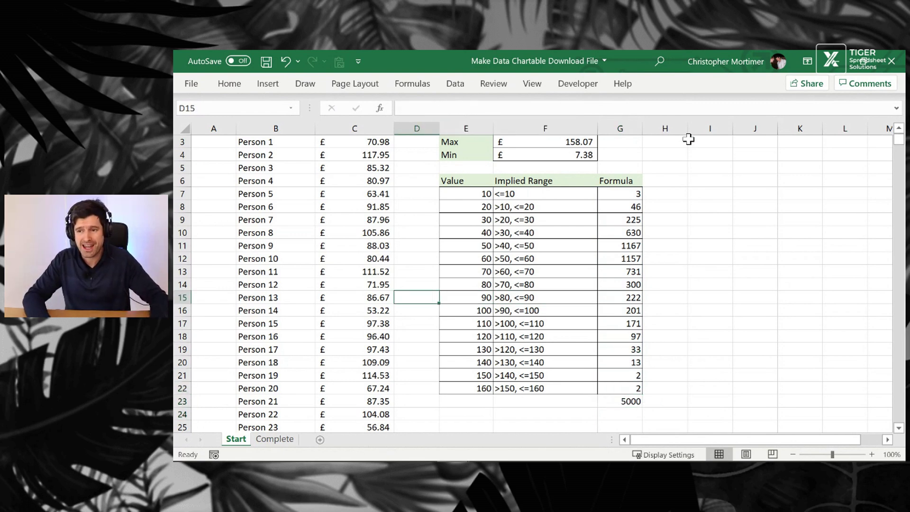
Clear all the salaries from C3 downward and enter a single test salary in C3.
key("ctrl+Up")
key("Down")
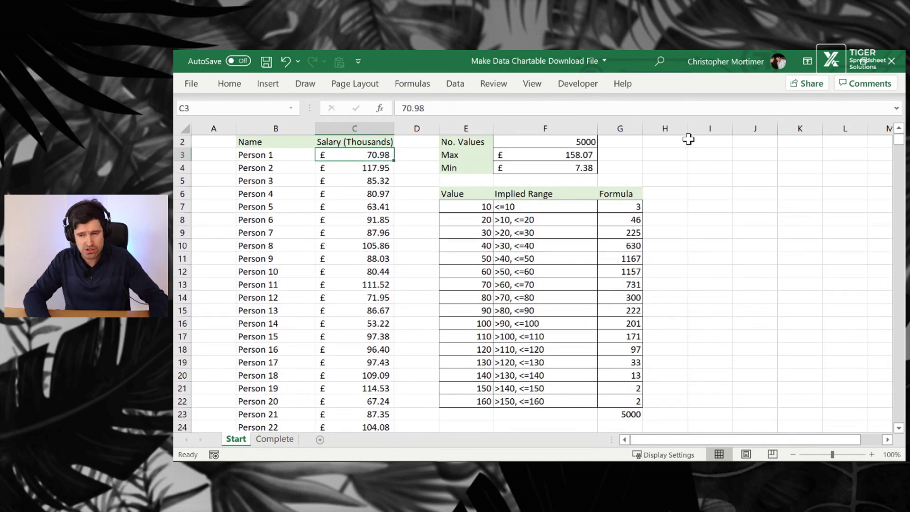
key("ctrl+shift+Down")
key("ctrl+c")
key("Delete")
key("ctrl+BackSpace")
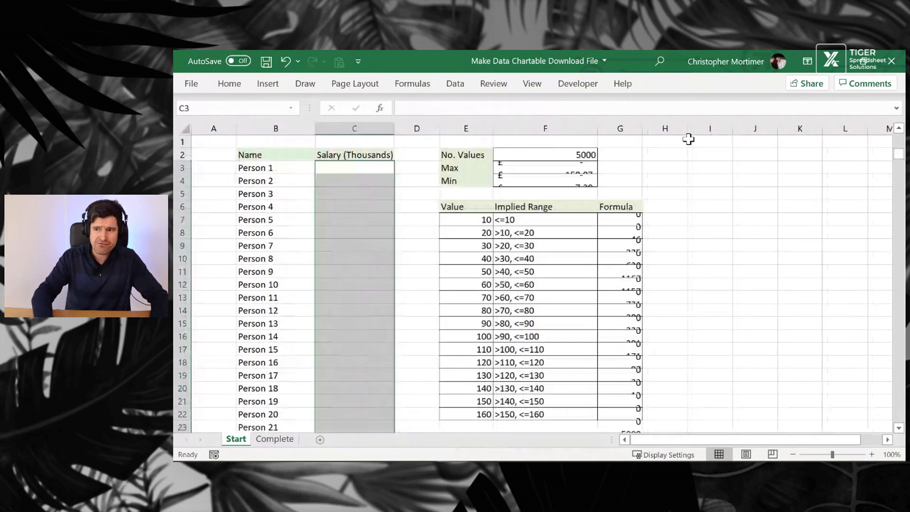
key("shift+BackSpace")
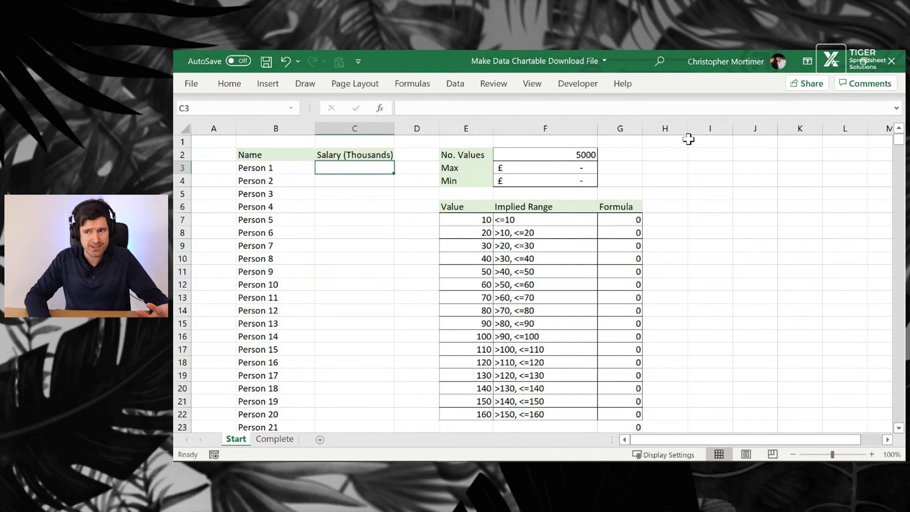
type("100")
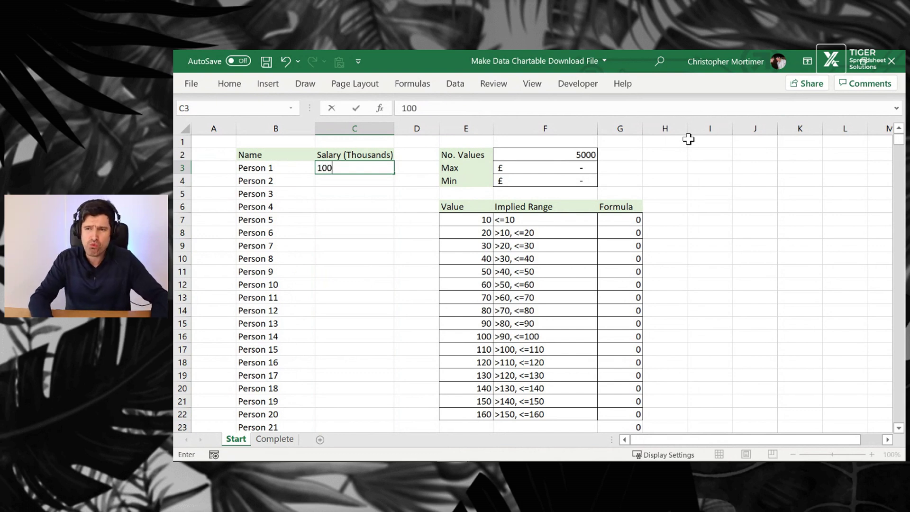
key("Return")
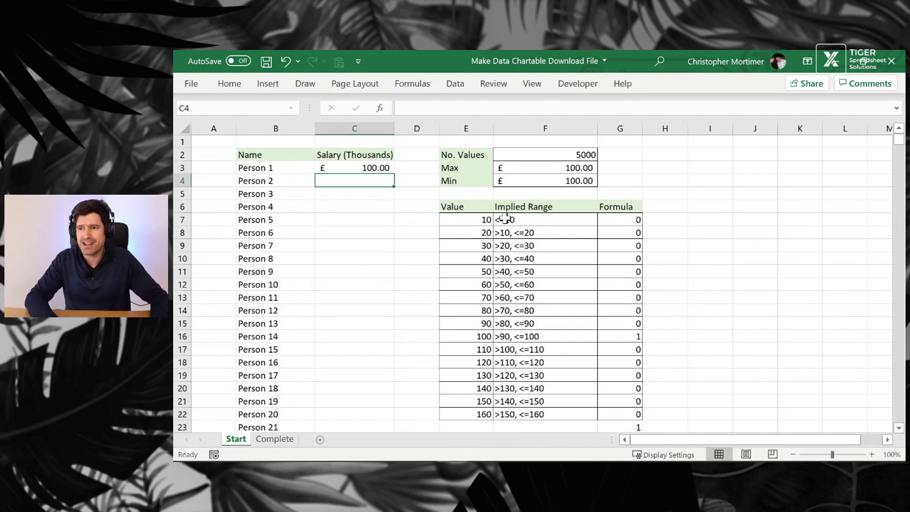
Inspect the range label and FREQUENCY formula in G7, then change C3's test salary to 10.
left_click(591, 221)
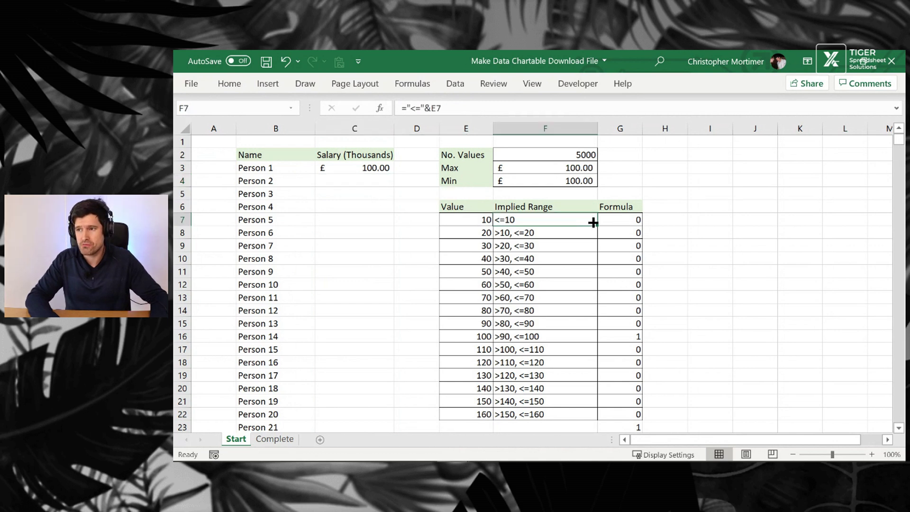
left_click(621, 214)
key("Left")
key("Left")
key("Left")
key("Left")
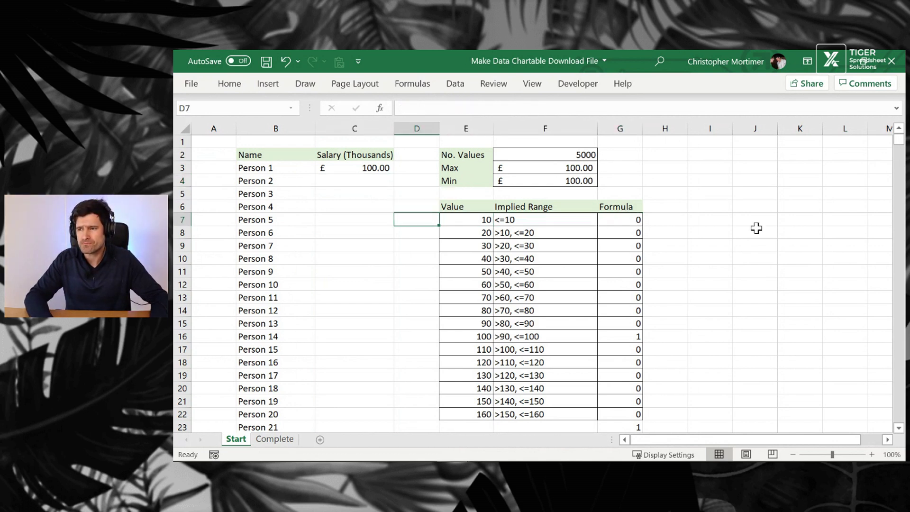
key("Up")
key("Up")
key("Up")
key("Up")
key("Down")
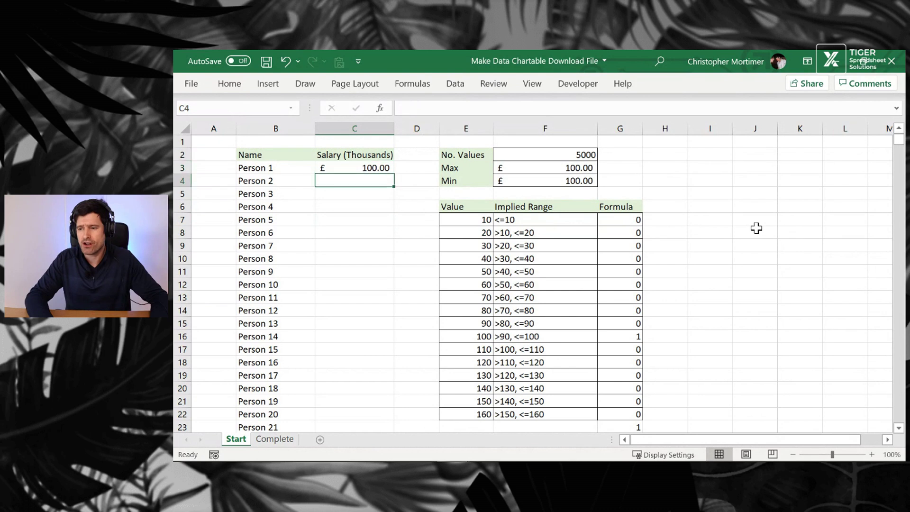
key("Up")
type("10")
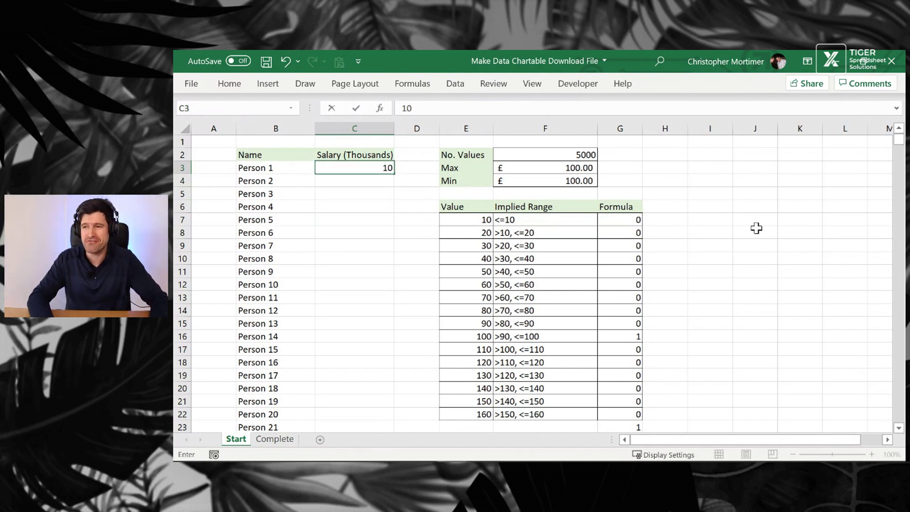
key("Return")
key("Up")
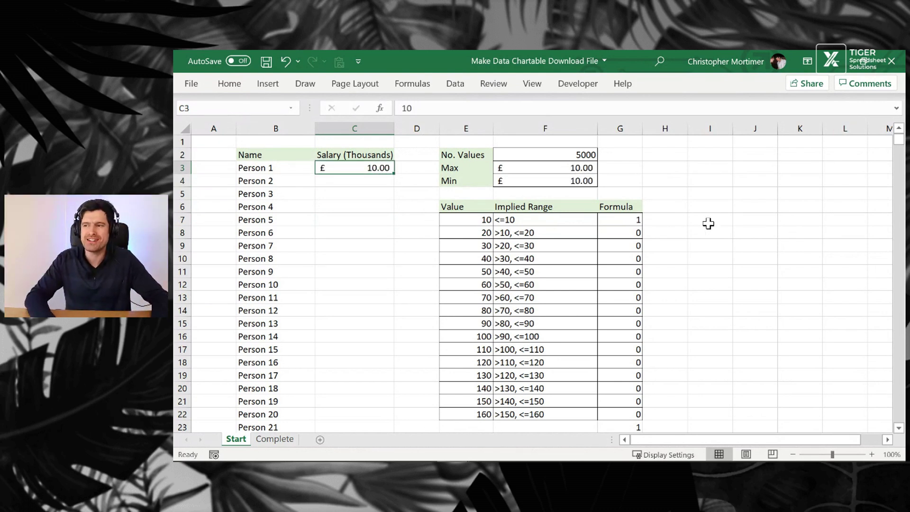
Enter test salary 56 in C4 and inspect the range label formula in F12.
left_click(483, 219)
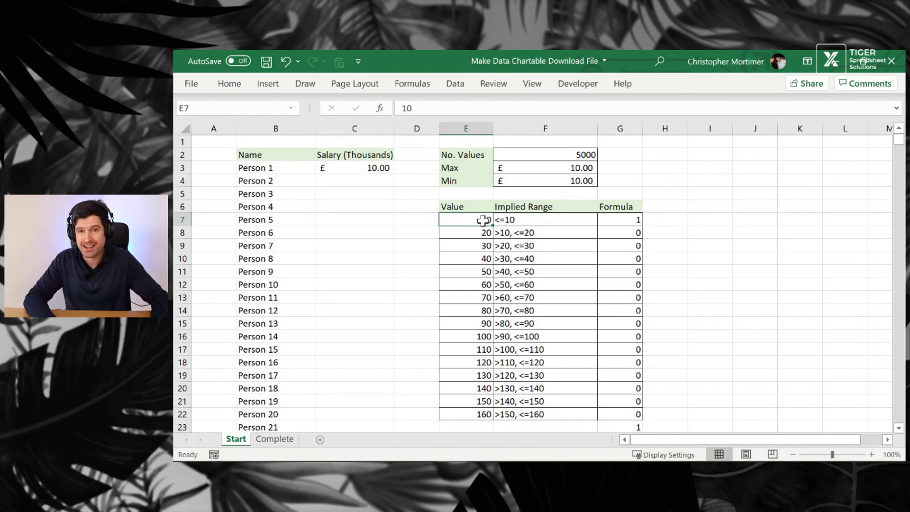
key("Left")
key("Left")
key("Up")
key("Up")
key("Up")
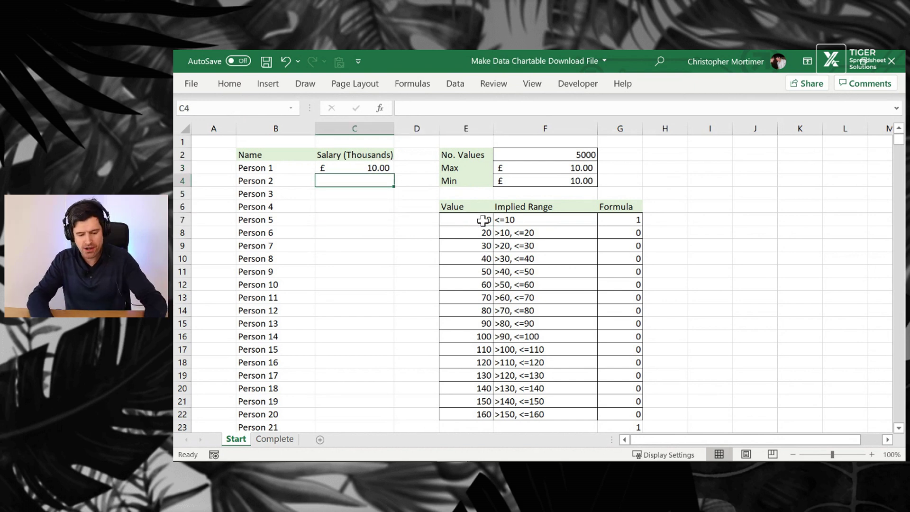
type("56")
key("Return")
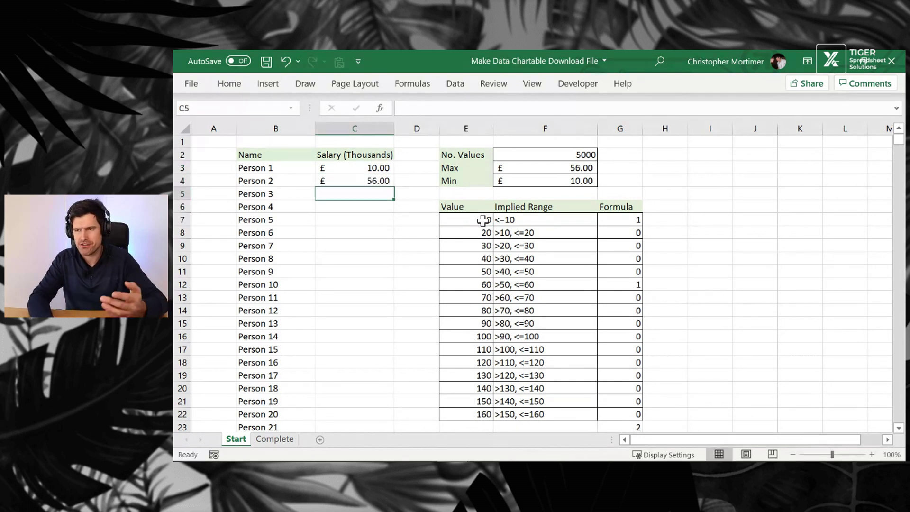
left_click(521, 284)
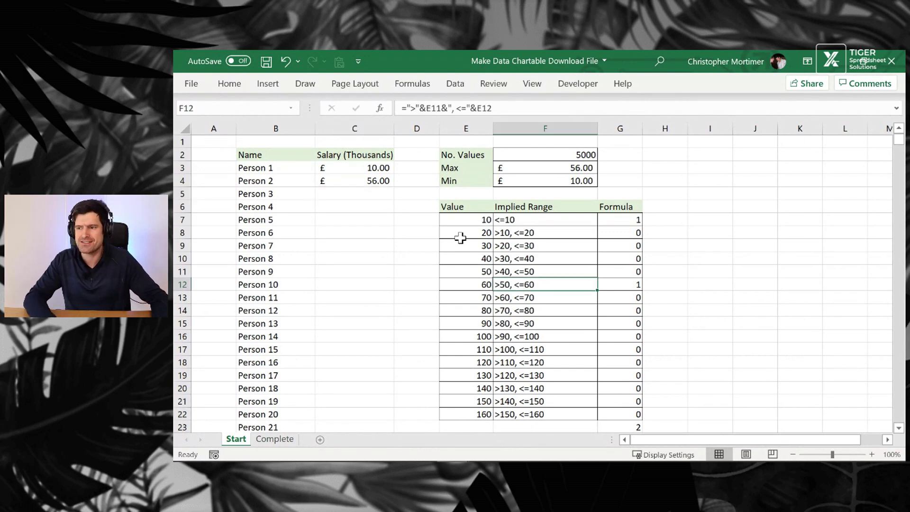
Enter test salary 60 in C5 and check the >50, <=60 band count.
left_click(388, 193)
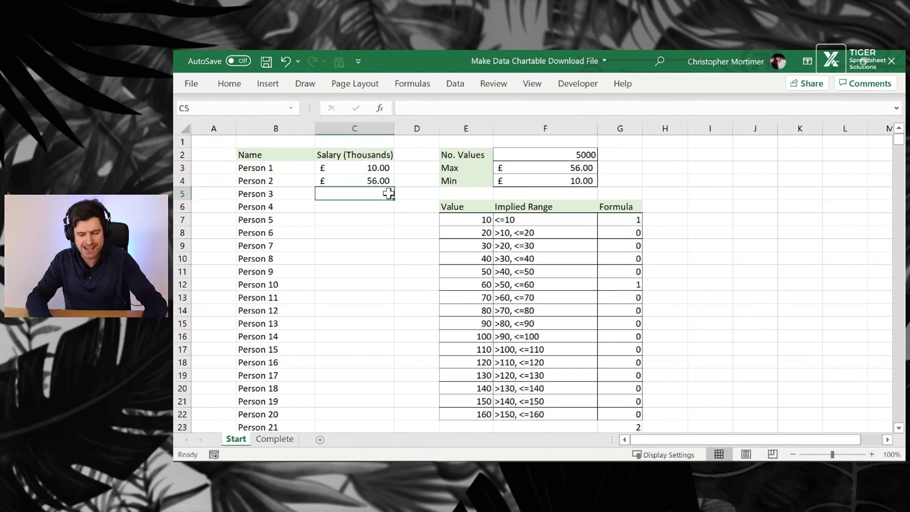
type("6")
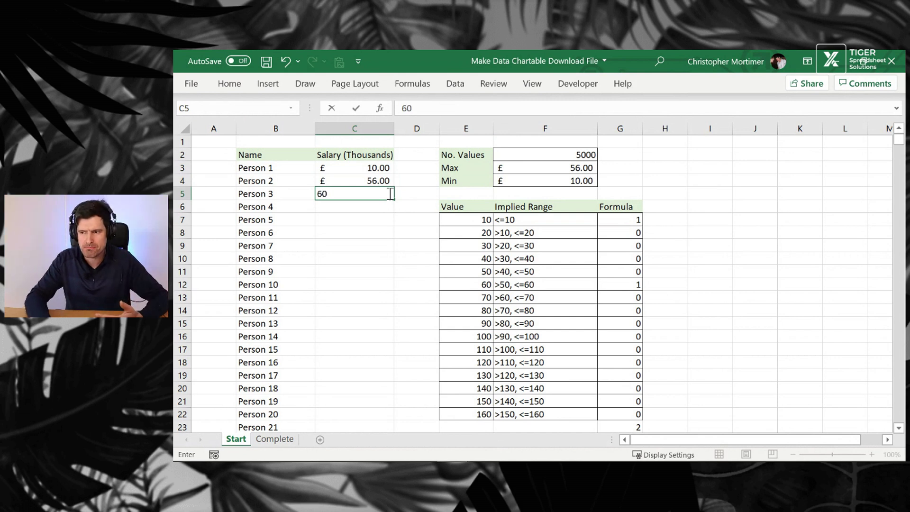
type("0")
key("Return")
left_click(554, 284)
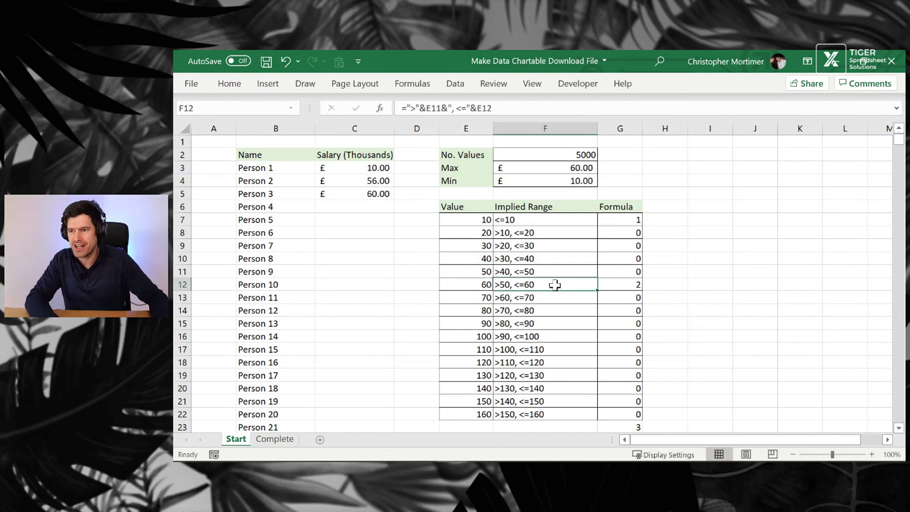
Enter test salary 61 in C6 and check the >60, <=70 band count in row 13.
key("shift+space")
key("Left")
key("Left")
key("Up")
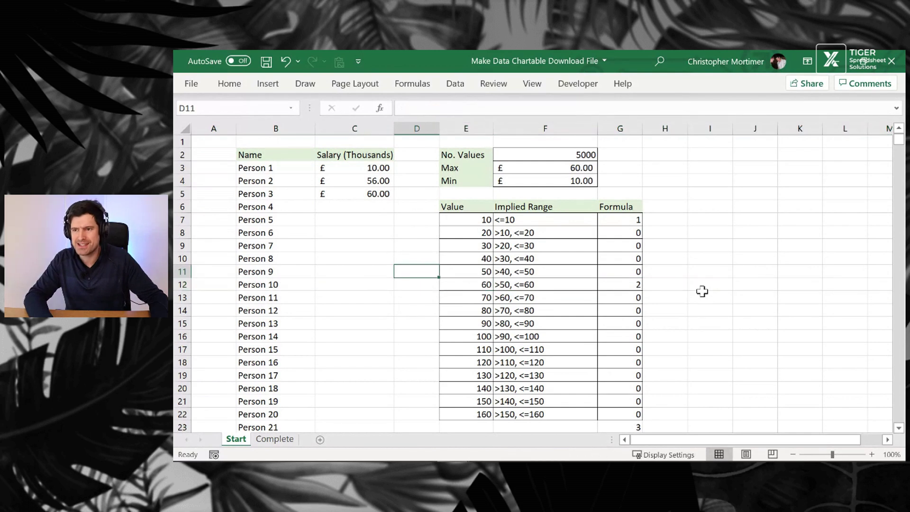
key("Up")
key("Up")
key("Up")
key("Up")
key("Left")
key("Left")
key("Up")
key("Right")
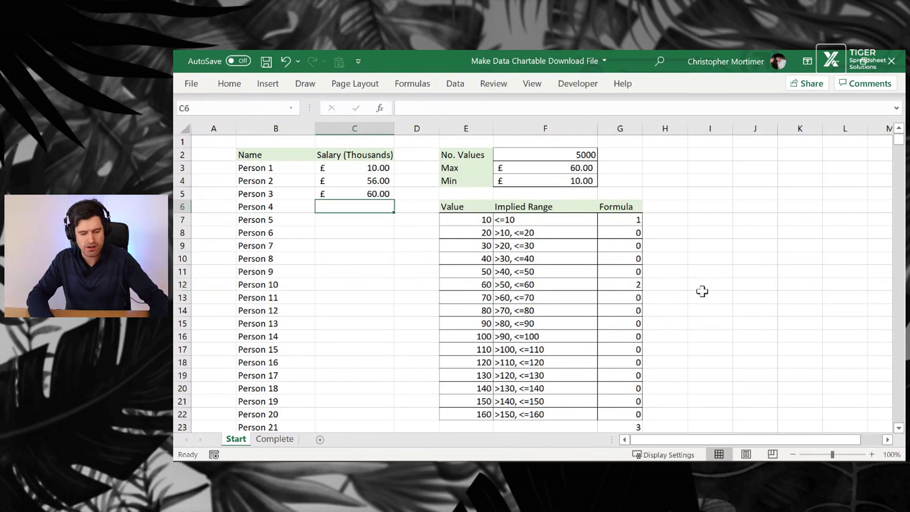
type("61")
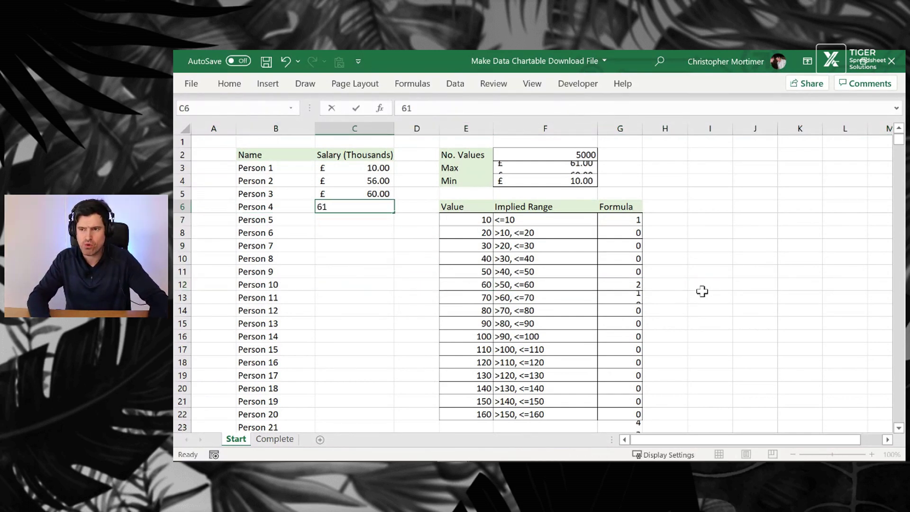
key("Return")
key("Down")
key("Down")
key("Down")
key("Down")
key("Down")
key("Down")
key("Right")
key("Right")
key("Right")
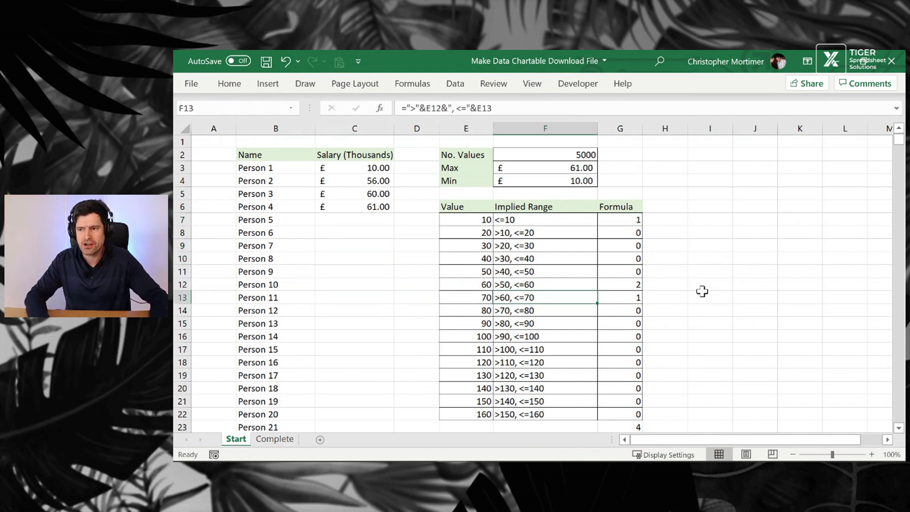
key("shift+space")
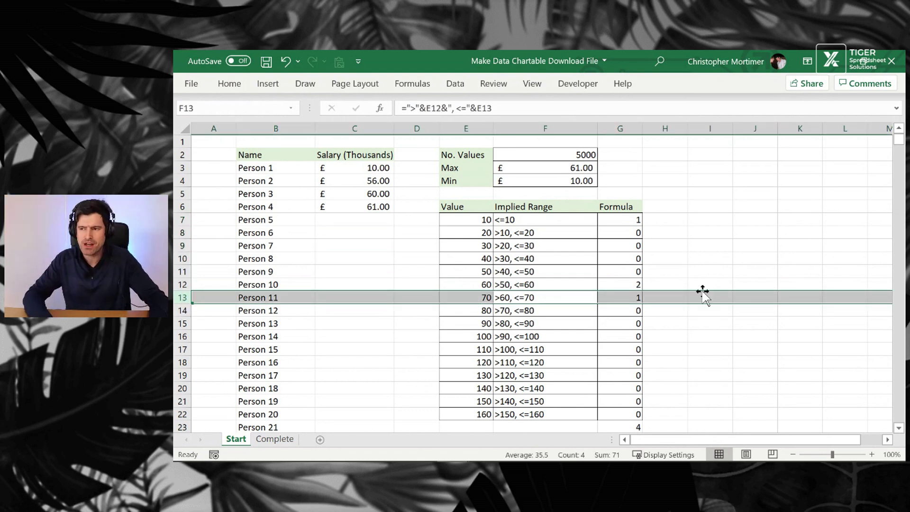
Delete the test salaries from C3:C6 and paste the 5000 salary values back into column C.
key("Left")
key("Left")
key("Left")
key("ctrl+Up")
key("Delete")
key("Up")
key("Delete")
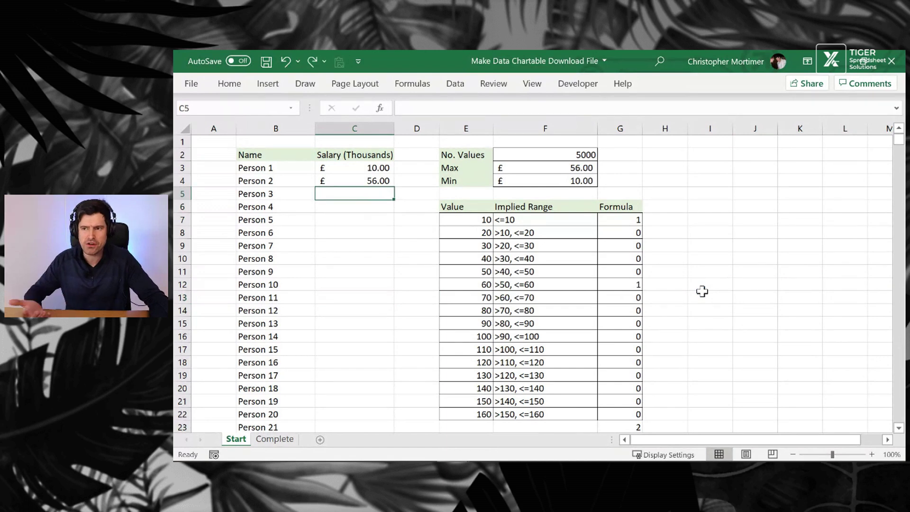
key("Up")
key("Delete")
key("Up")
key("Delete")
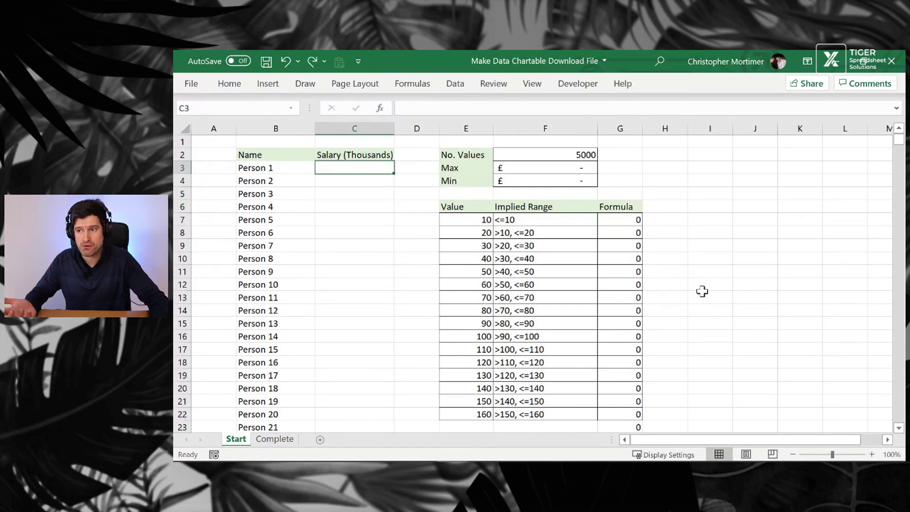
key("ctrl+v")
Glance at the finished chart on the Complete sheet, then return to Start at band cell E7.
key("Right")
key("Right")
key("Right")
key("Right")
key("Right")
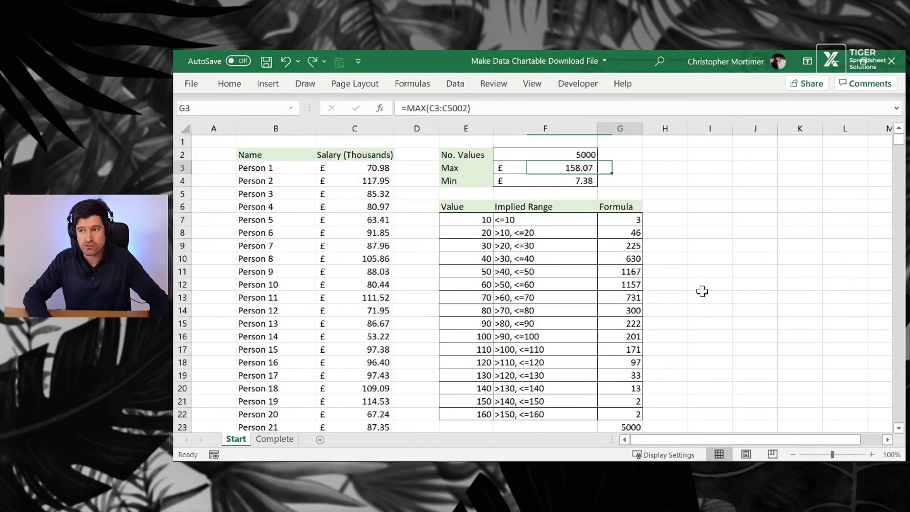
key("Left")
key("Left")
key("Left")
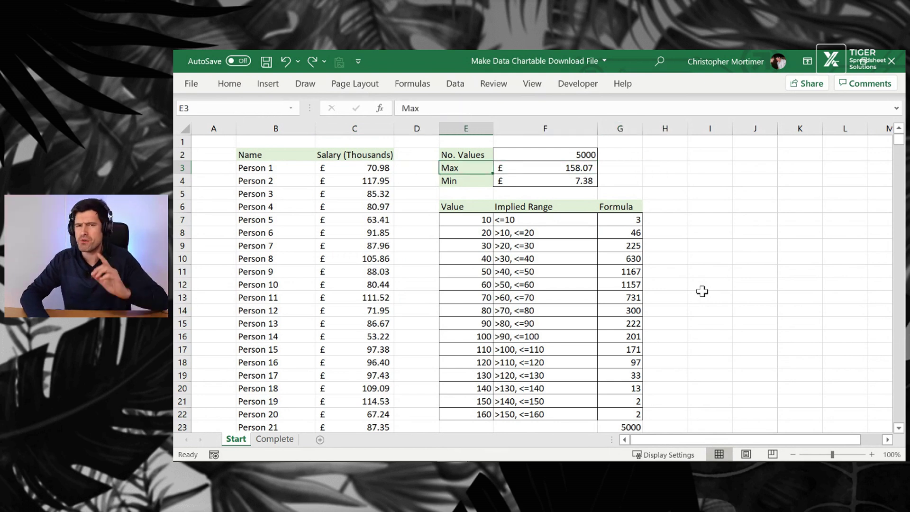
left_click(277, 439)
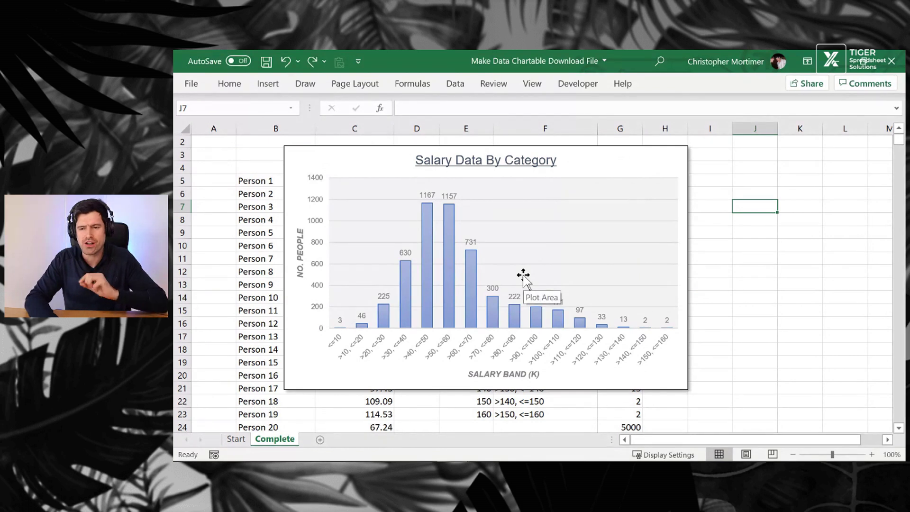
left_click(237, 439)
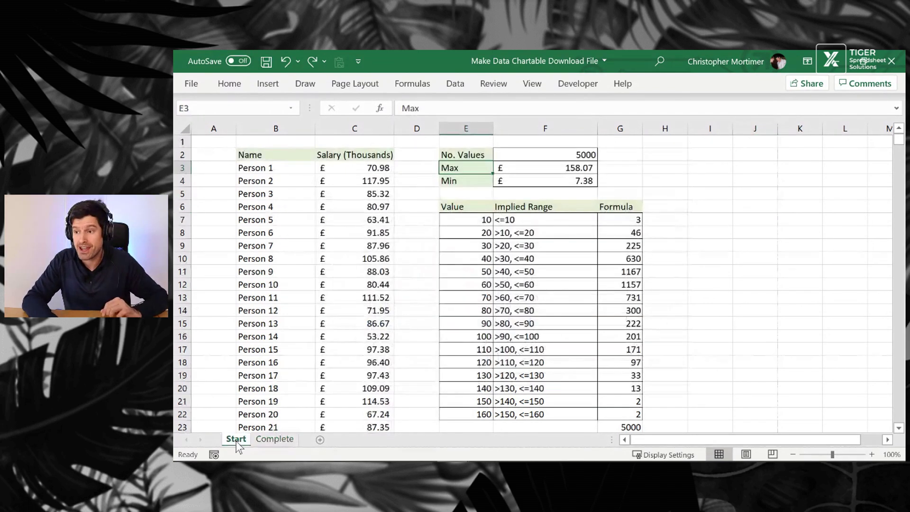
left_click(465, 219)
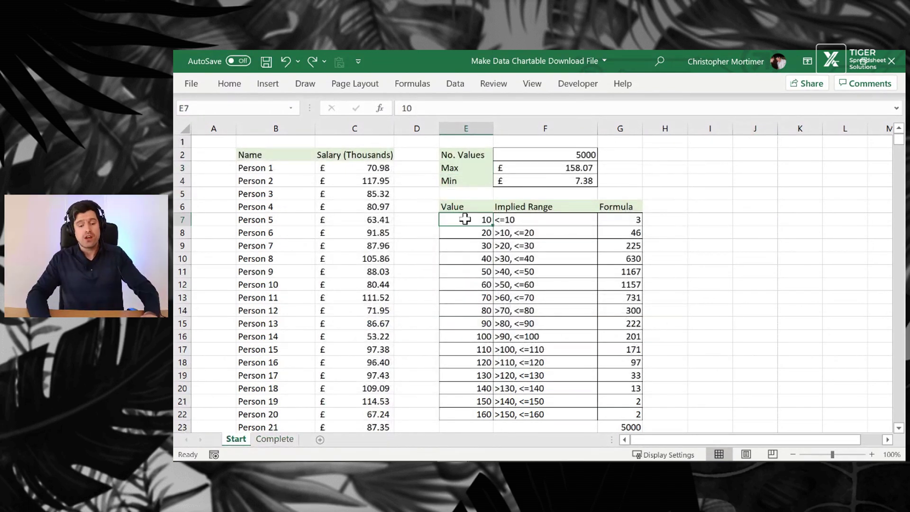
Insert a 2-D clustered column chart of the range labels and counts in F7:G22.
key("Right")
key("shift+Right")
key("shift+Down")
key("shift+Down")
key("shift+Down")
key("shift+Down")
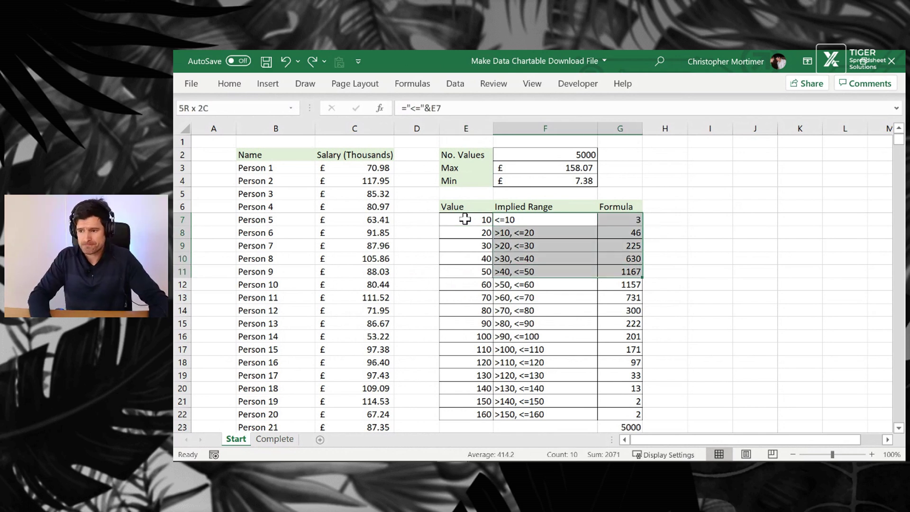
key("shift+Down")
key("shift+Down")
key("shift+Down")
key("shift+Down")
key("shift+Down")
key("shift+Down")
key("shift+Down")
key("shift+Down")
key("shift+Down")
key("shift+Down")
key("shift+Down")
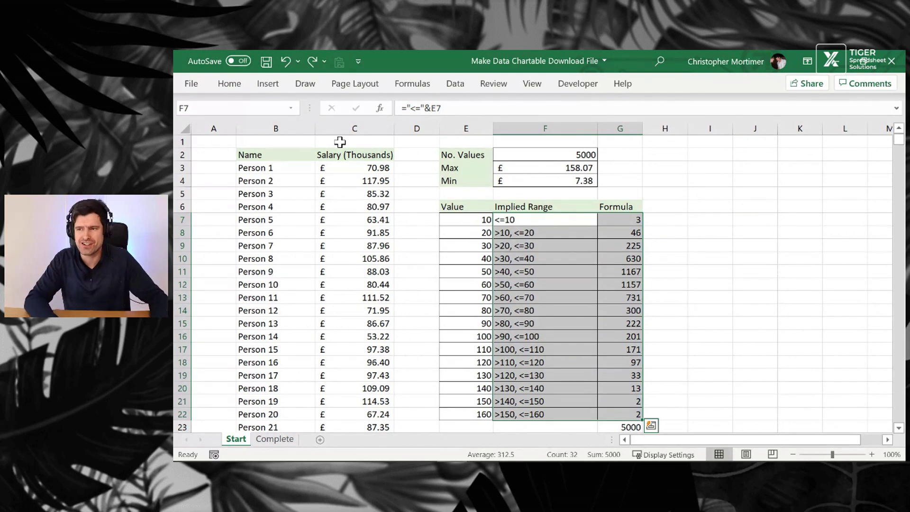
left_click(268, 85)
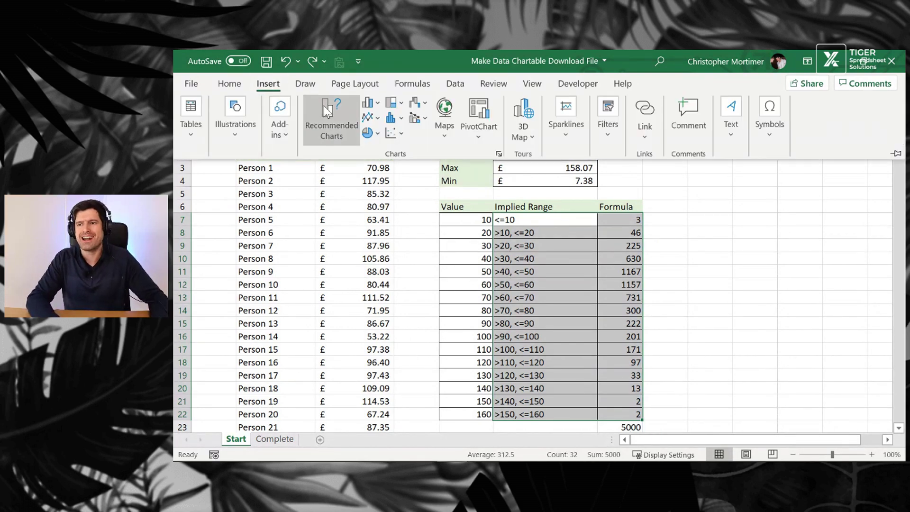
left_click(370, 101)
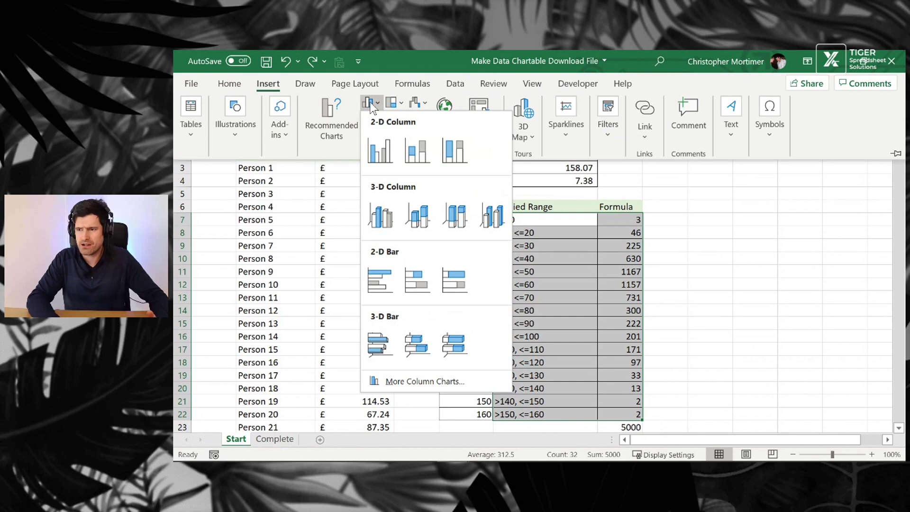
left_click(371, 151)
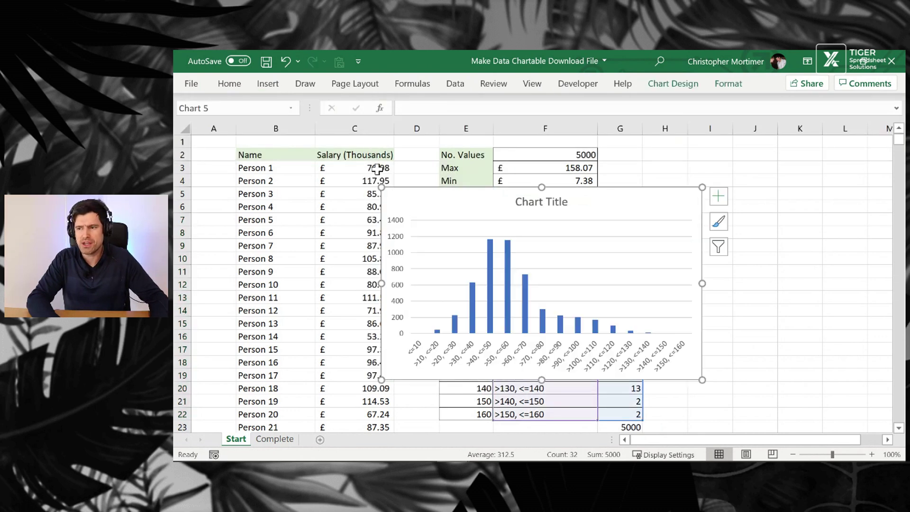
Move the chart up over the table and compare it with the Complete sheet's chart.
left_click_drag(622, 206, 519, 162)
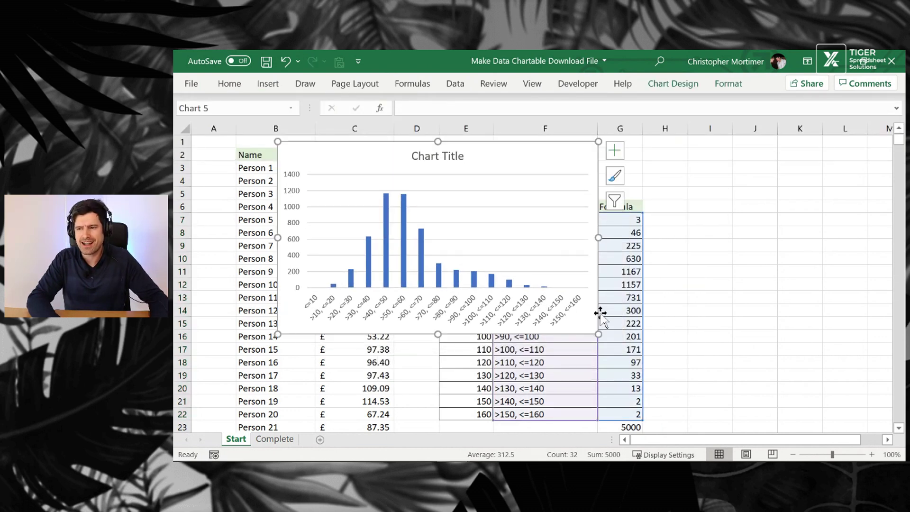
mouse_move(599, 336)
left_mouse_down()
mouse_move(690, 376)
mouse_move(707, 371)
mouse_move(629, 336)
mouse_move(690, 380)
mouse_move(600, 332)
left_mouse_up()
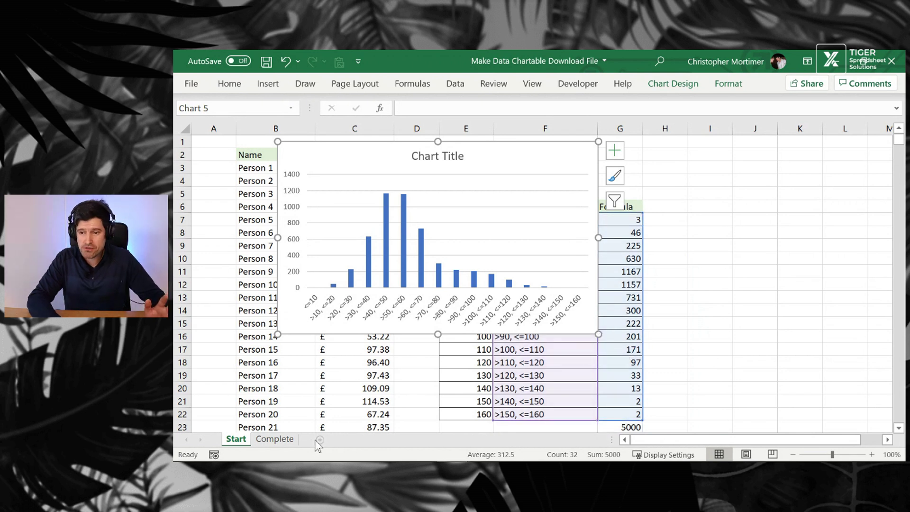
left_click(285, 440)
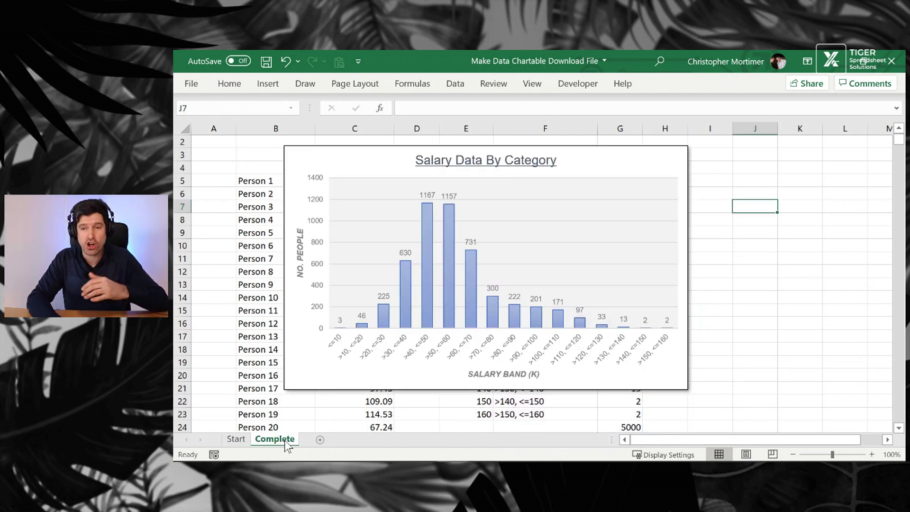